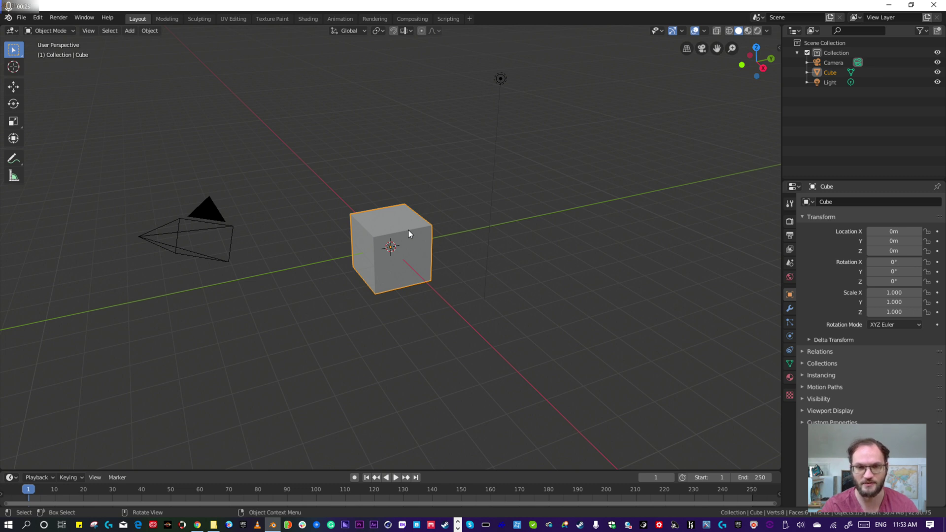
Step: Delete the default cube and bring up the MB-Lab character creation options in the sidebar
{"action": "key", "text": "Delete"}
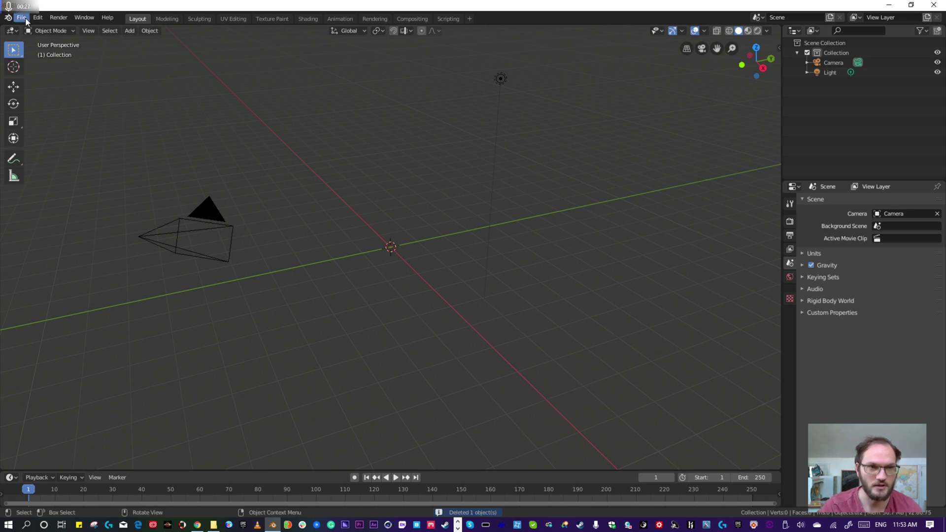
{"action": "left_click", "coordinate": [774, 47]}
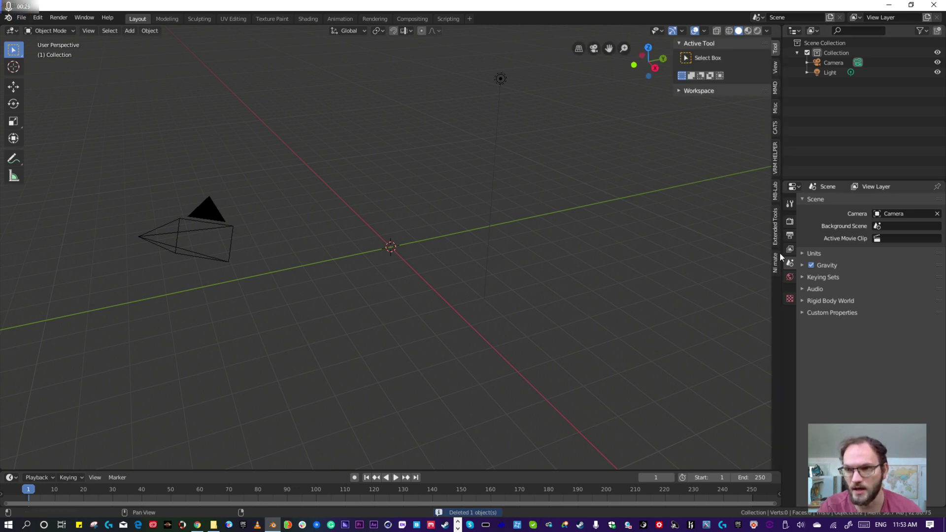
{"action": "left_click", "coordinate": [776, 197]}
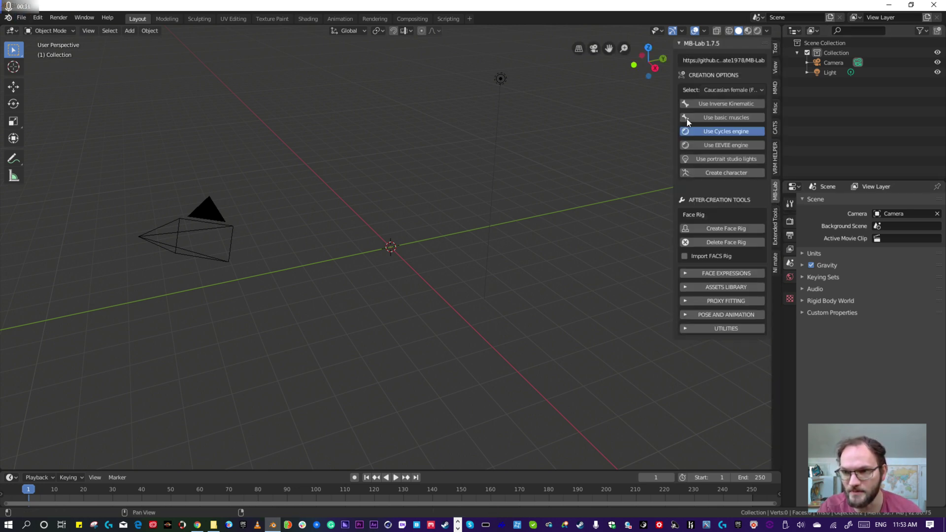
Step: Choose a Caucasian male with basic muscles, EEVEE engine and portrait studio lights, then create it
{"action": "left_click", "coordinate": [735, 147]}
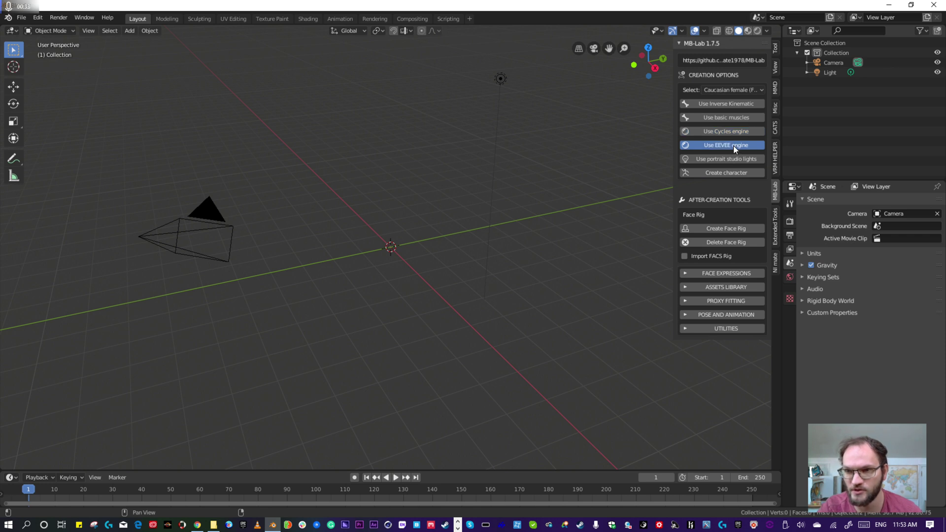
{"action": "left_click", "coordinate": [729, 118]}
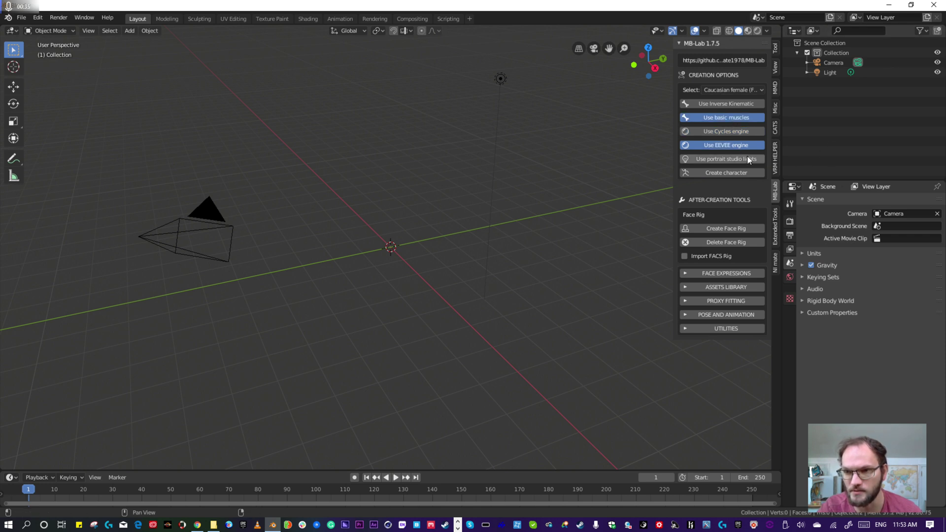
{"action": "left_click", "coordinate": [737, 91]}
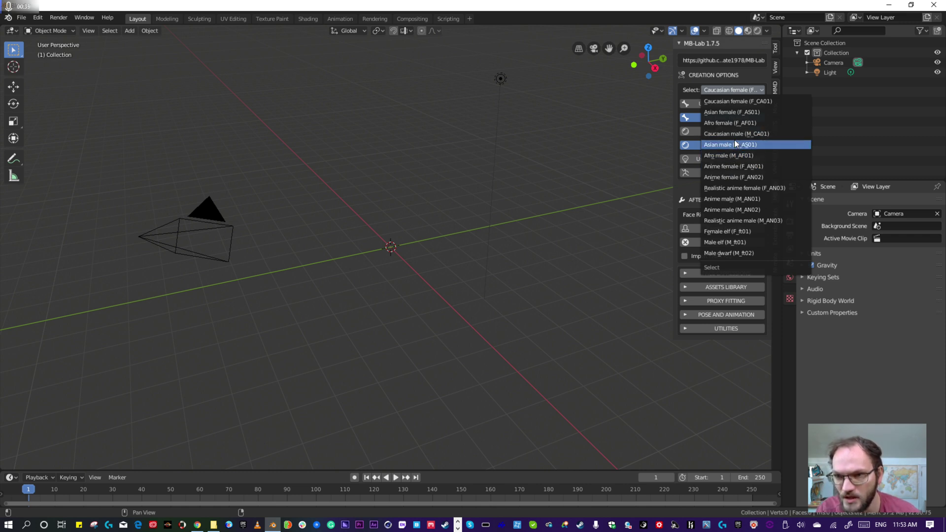
{"action": "left_click", "coordinate": [734, 135]}
{"action": "left_click", "coordinate": [730, 159]}
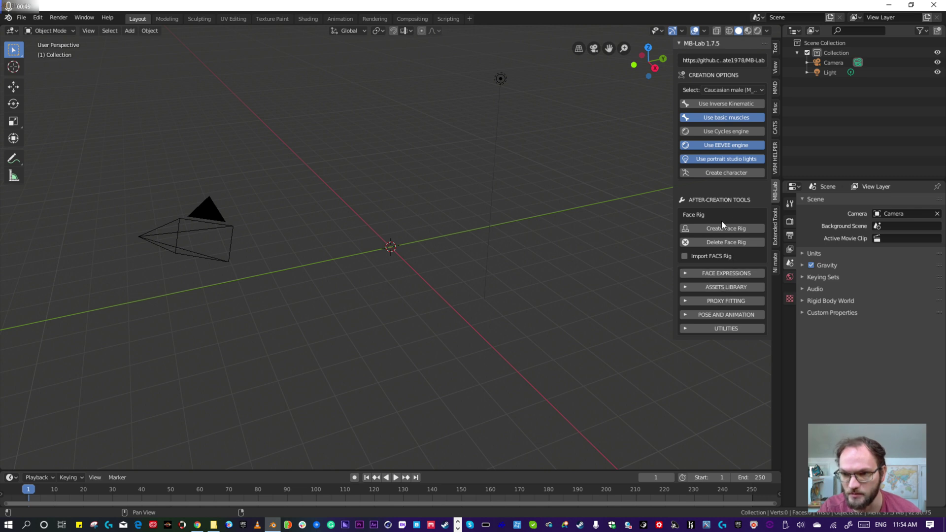
{"action": "left_click", "coordinate": [729, 174]}
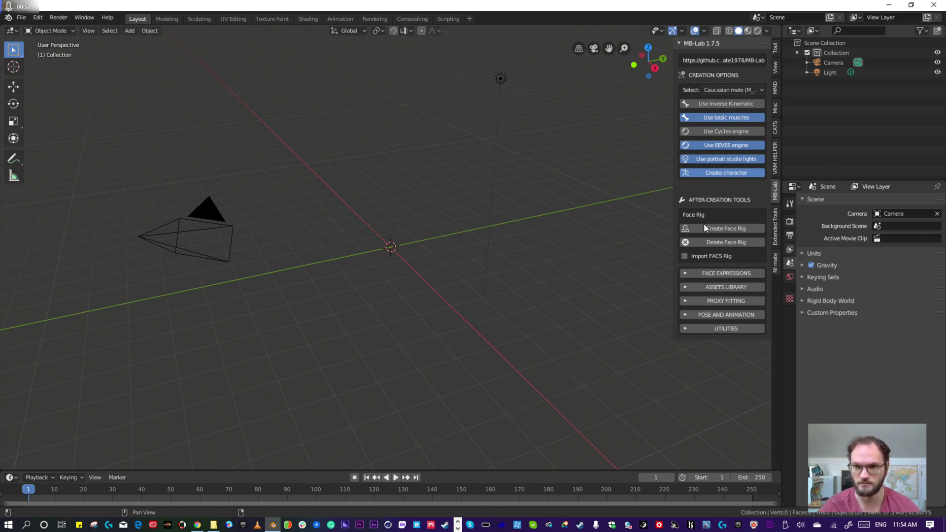
Step: Orbit and zoom around the new MB-Lab male character and its studio lights to inspect it
{"action": "right_click", "coordinate": [372, 205]}
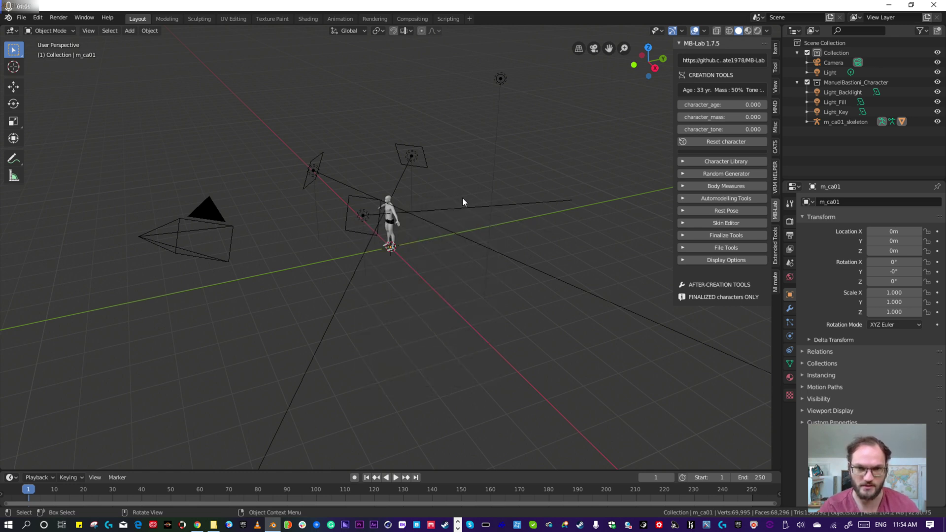
{"action": "left_click", "coordinate": [531, 199]}
{"action": "middle_click_drag", "start_coordinate": [594, 202], "coordinate": [545, 202]}
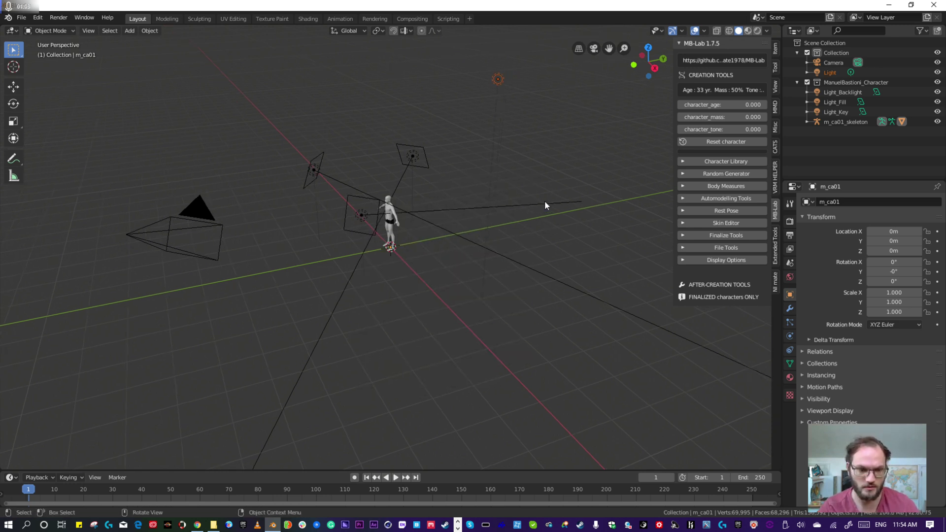
{"action": "right_click", "coordinate": [519, 220]}
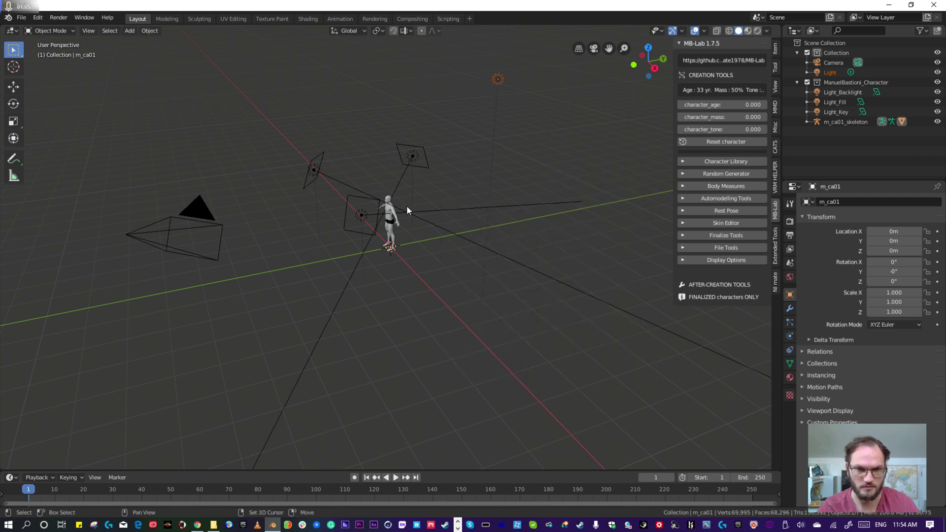
{"action": "scroll", "coordinate": [444, 196], "scroll_direction": "up", "scroll_amount": 2}
{"action": "middle_click_drag", "start_coordinate": [444, 197], "coordinate": [535, 218], "text": "shift"}
{"action": "scroll", "coordinate": [532, 216], "scroll_direction": "up", "scroll_amount": 6}
{"action": "right_click", "coordinate": [474, 247]}
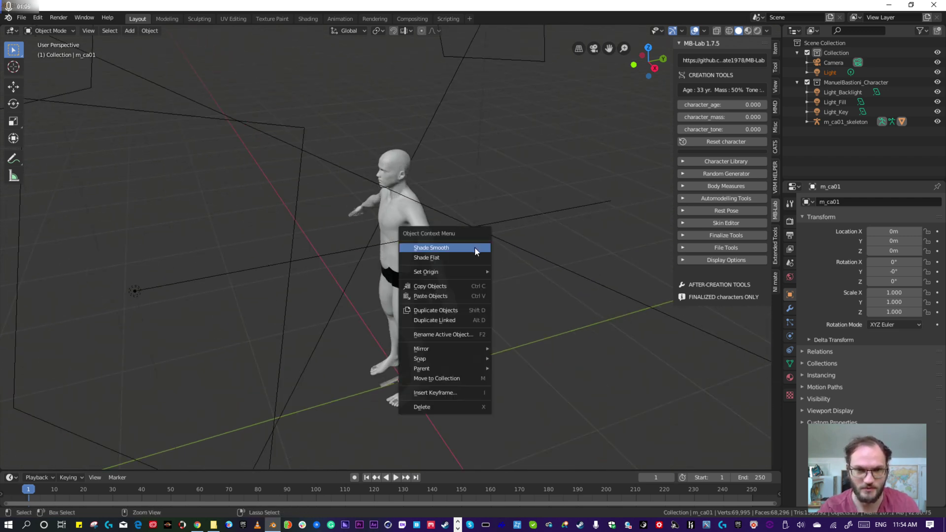
{"action": "scroll", "coordinate": [542, 243], "scroll_direction": "down", "scroll_amount": 1, "text": "alt"}
{"action": "middle_click_drag", "start_coordinate": [542, 243], "coordinate": [437, 199]}
{"action": "right_click", "coordinate": [456, 223]}
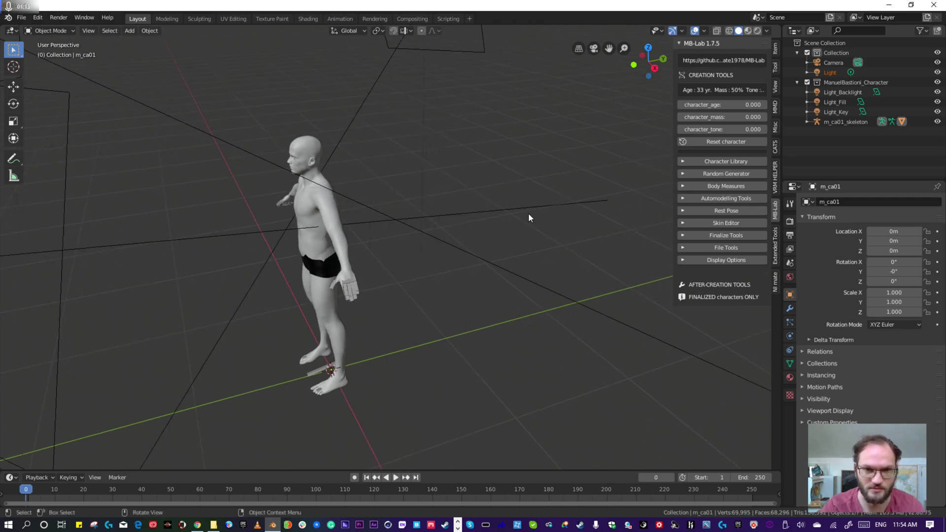
{"action": "middle_click_drag", "start_coordinate": [528, 213], "coordinate": [707, 200]}
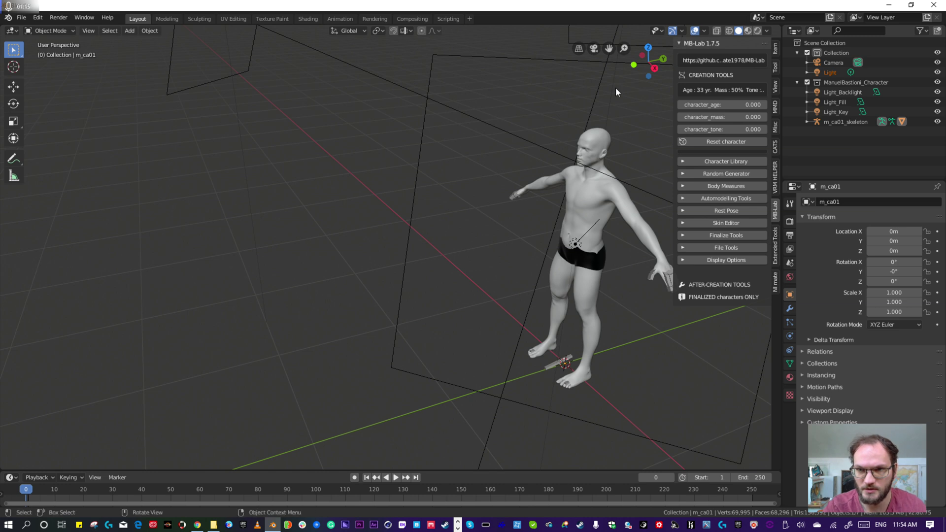
{"action": "left_click", "coordinate": [633, 65]}
{"action": "scroll", "coordinate": [527, 157], "scroll_direction": "up", "scroll_amount": 5}
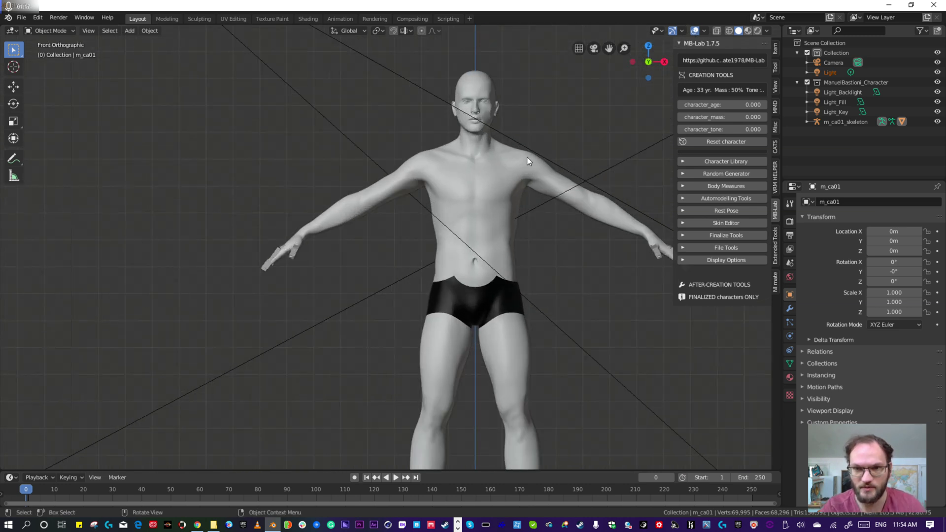
{"action": "right_click", "coordinate": [505, 132]}
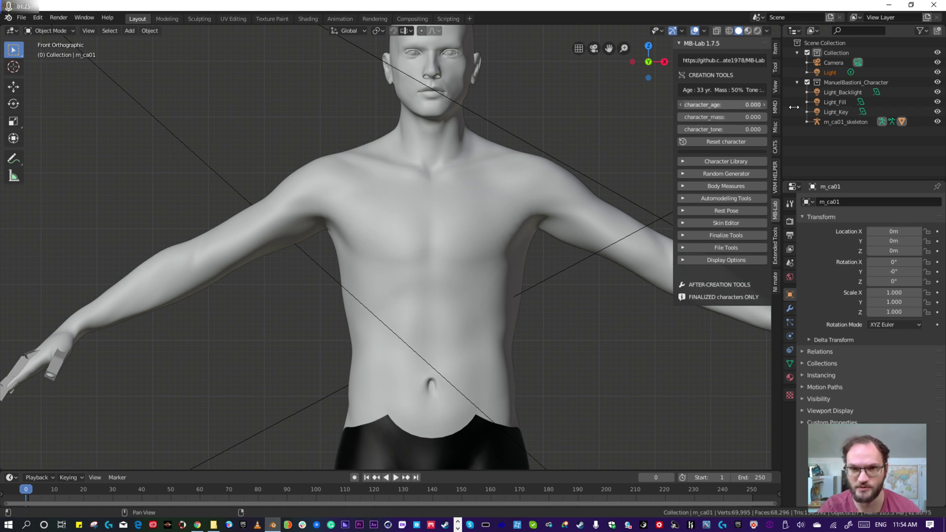
{"action": "left_click_drag", "start_coordinate": [700, 104], "coordinate": [739, 117]}
{"action": "left_click", "coordinate": [721, 117]}
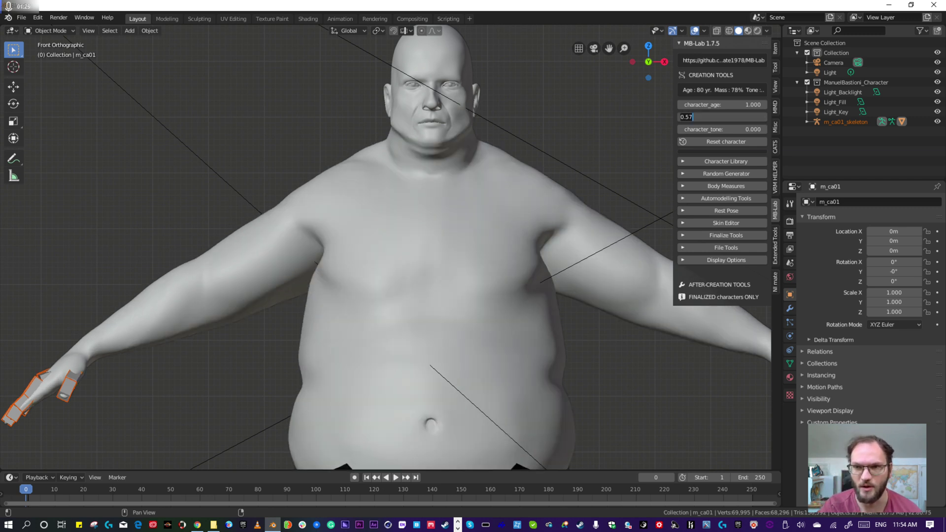
{"action": "key", "text": "ctrl+a"}
{"action": "key", "text": "BackSpace"}
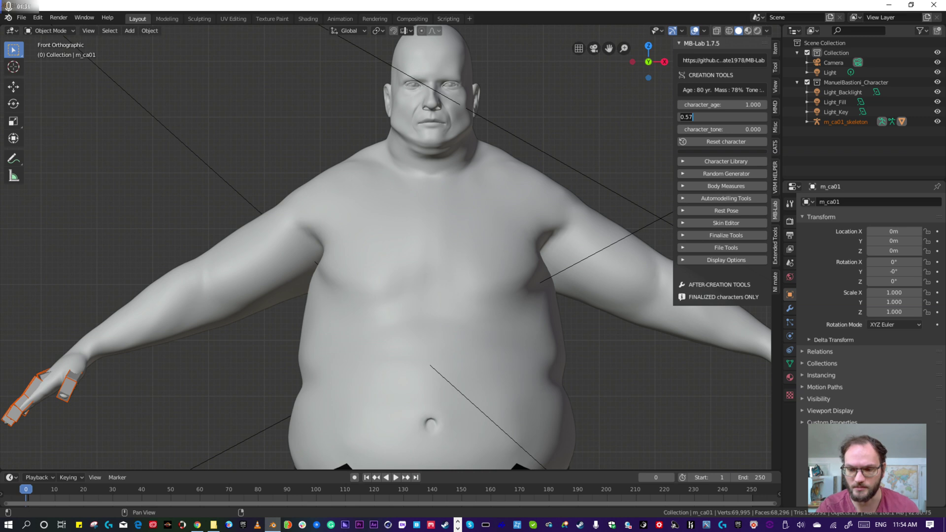
{"action": "type", "text": "0"}
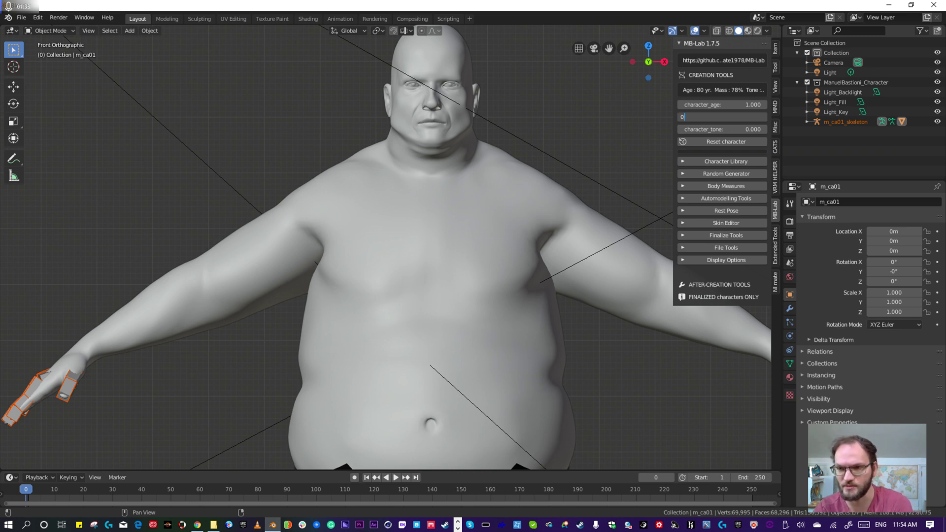
{"action": "type", "text": "1"}
{"action": "key", "text": "Return"}
{"action": "key", "text": "Return"}
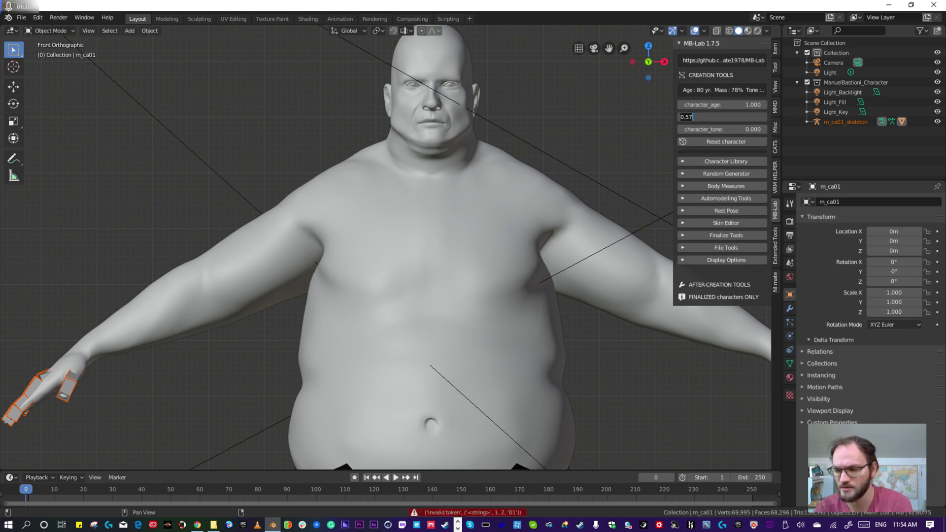
{"action": "key", "text": "ctrl+a"}
{"action": "type", "text": "0"}
{"action": "key", "text": "Return"}
{"action": "left_click", "coordinate": [758, 106]}
{"action": "type", "text": "0"}
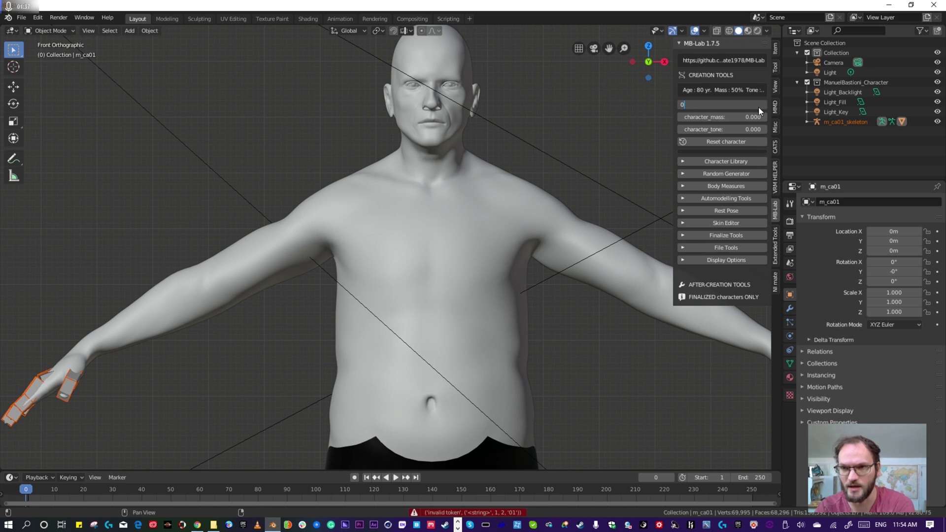
{"action": "key", "text": "Return"}
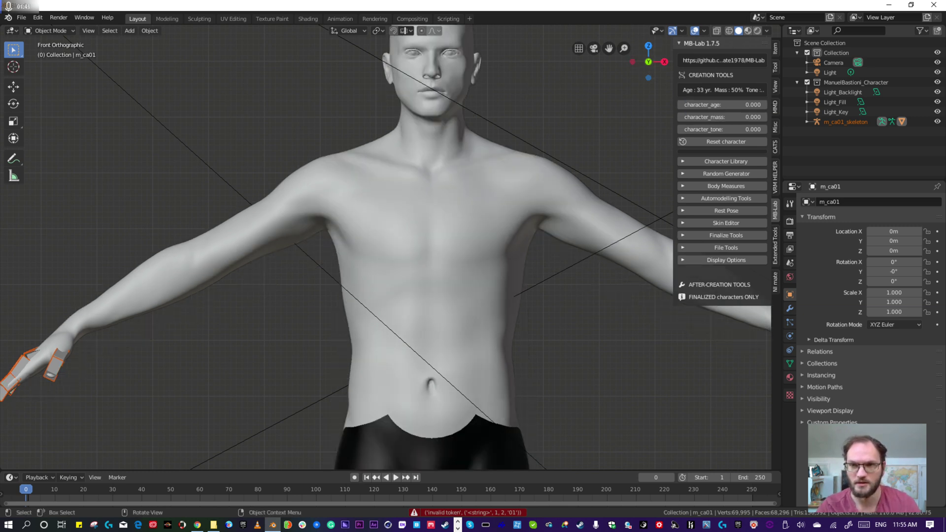
{"action": "left_click_drag", "start_coordinate": [609, 48], "coordinate": [606, 207]}
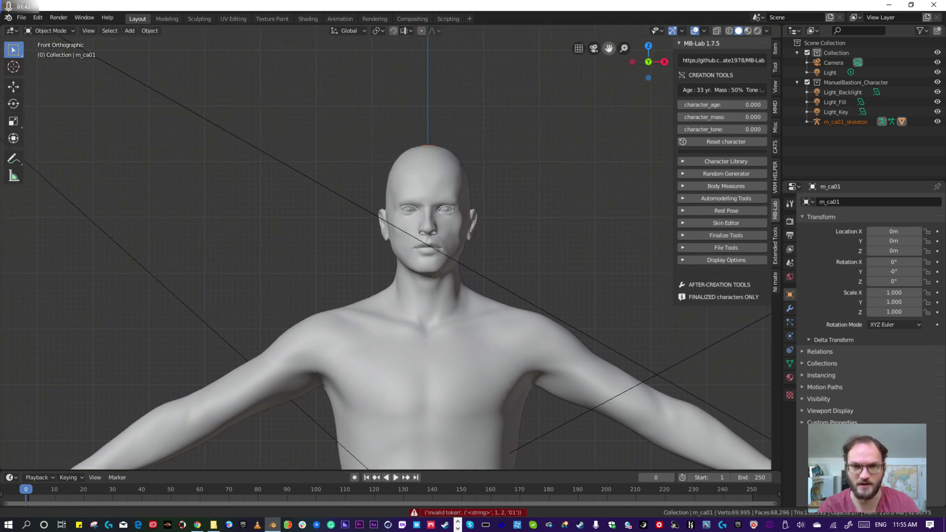
{"action": "middle_click_drag", "start_coordinate": [468, 74], "coordinate": [510, 155]}
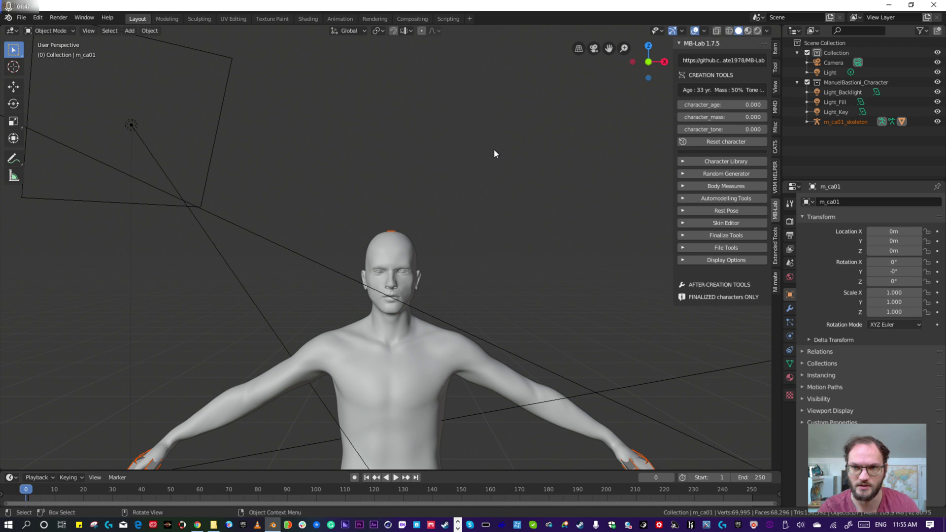
Step: Expand Finalize Tools, keep Save images and backup enabled, and start finalizing with textures and backup
{"action": "scroll", "coordinate": [391, 293], "scroll_direction": "up", "scroll_amount": 4}
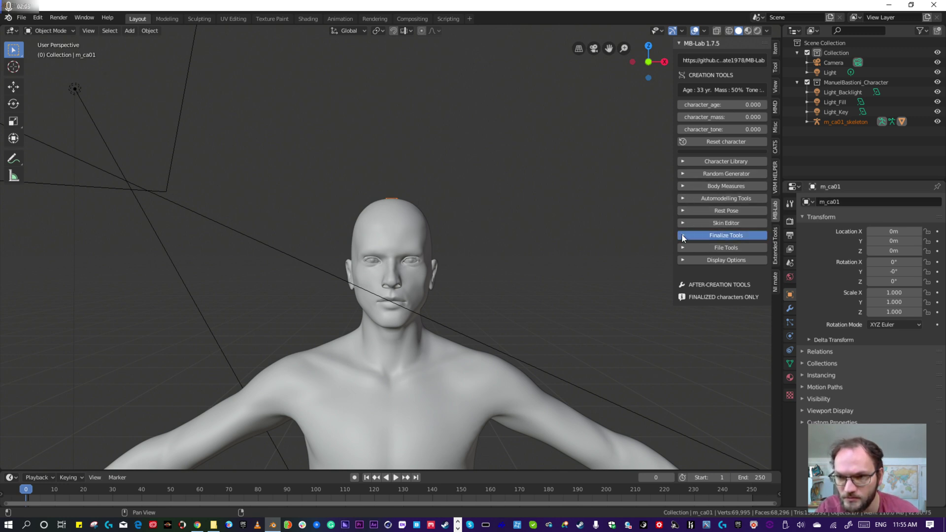
{"action": "left_click", "coordinate": [710, 236]}
{"action": "left_click", "coordinate": [715, 251]}
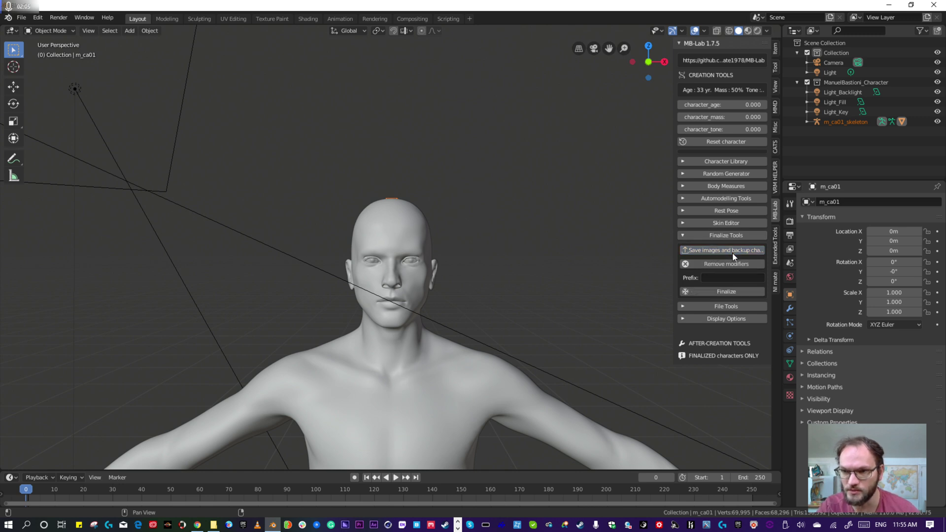
{"action": "left_click", "coordinate": [713, 251]}
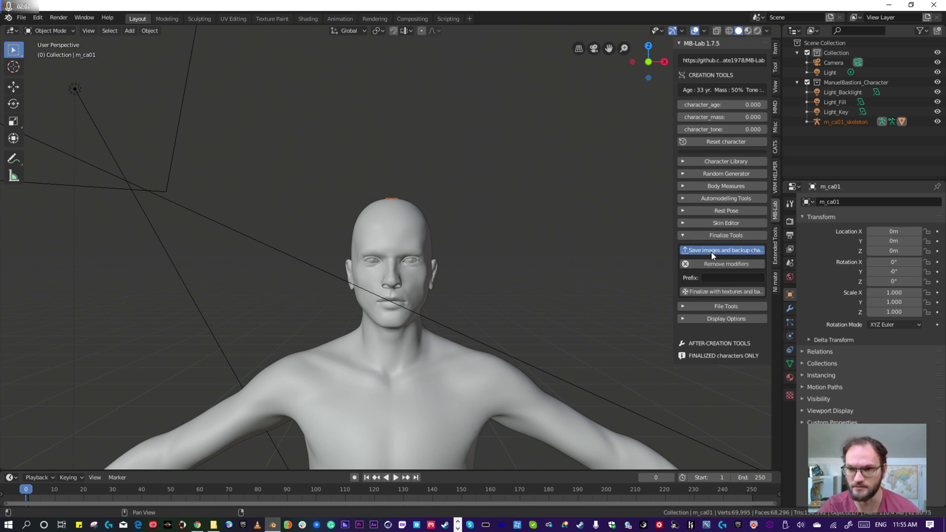
{"action": "left_click", "coordinate": [733, 292]}
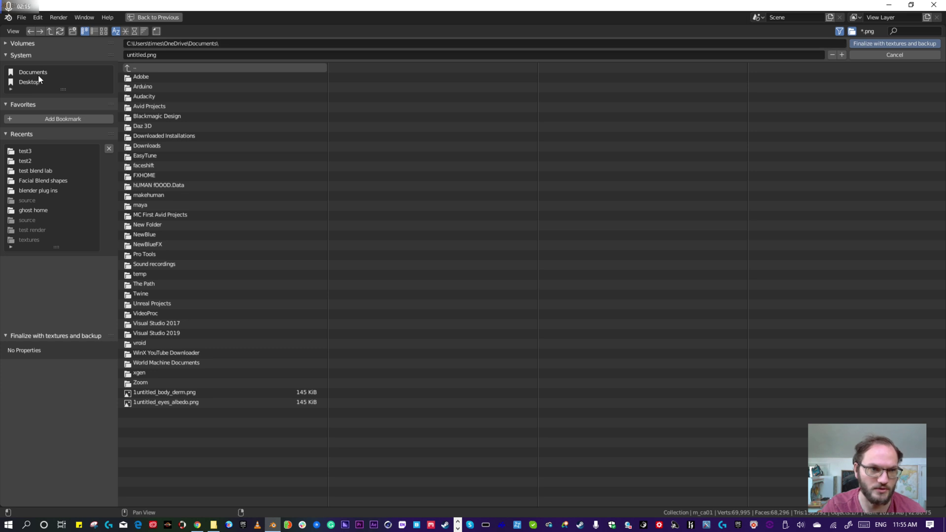
Step: Browse to D:\last semester buffalo on the Big Backup drive and open the Facial Blend shapes folder
{"action": "left_click", "coordinate": [10, 43]}
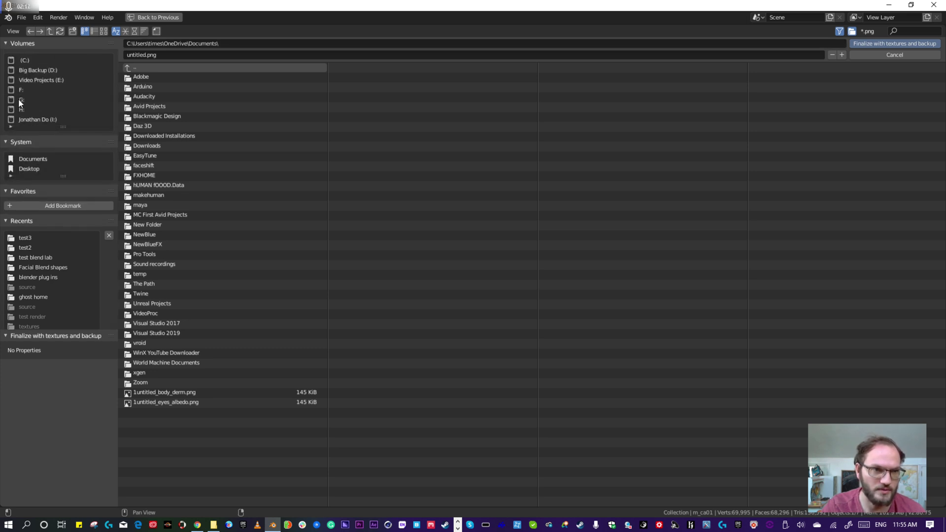
{"action": "left_click", "coordinate": [29, 119]}
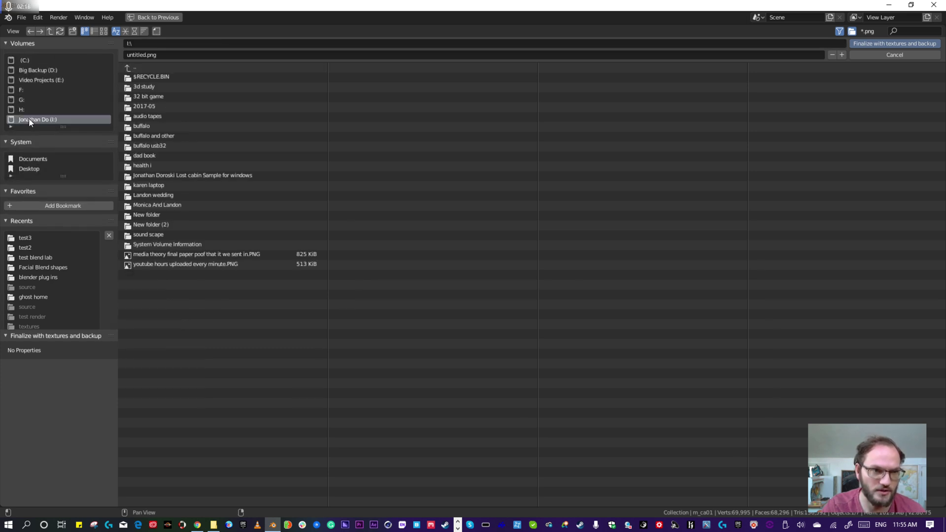
{"action": "left_click", "coordinate": [31, 74]}
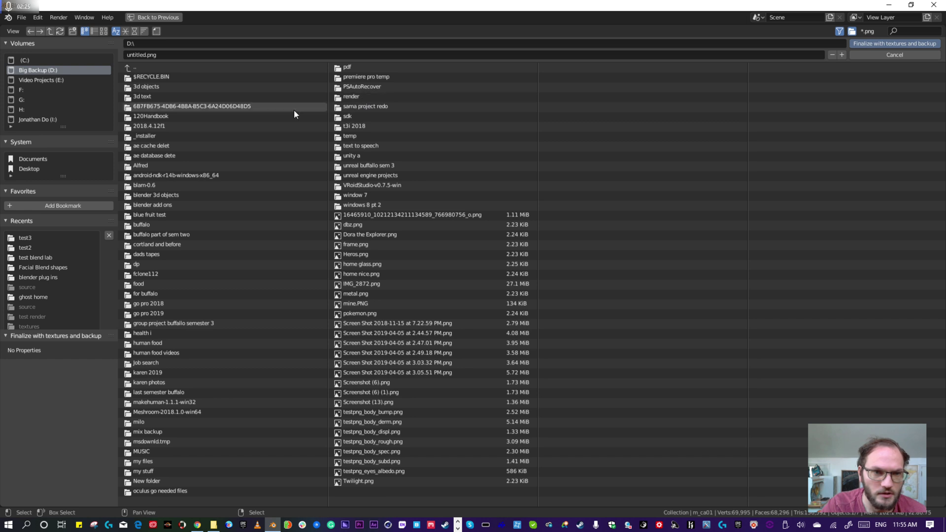
{"action": "left_click", "coordinate": [147, 393]}
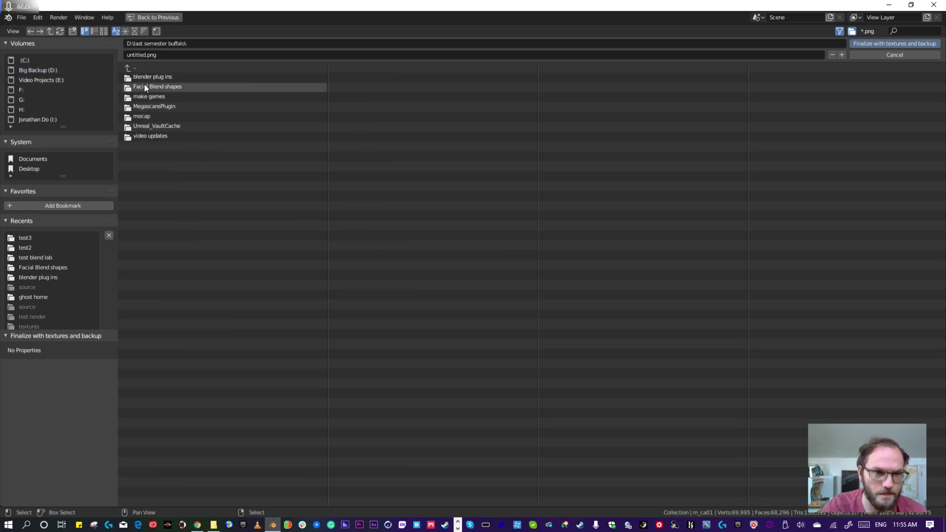
{"action": "left_click", "coordinate": [170, 87]}
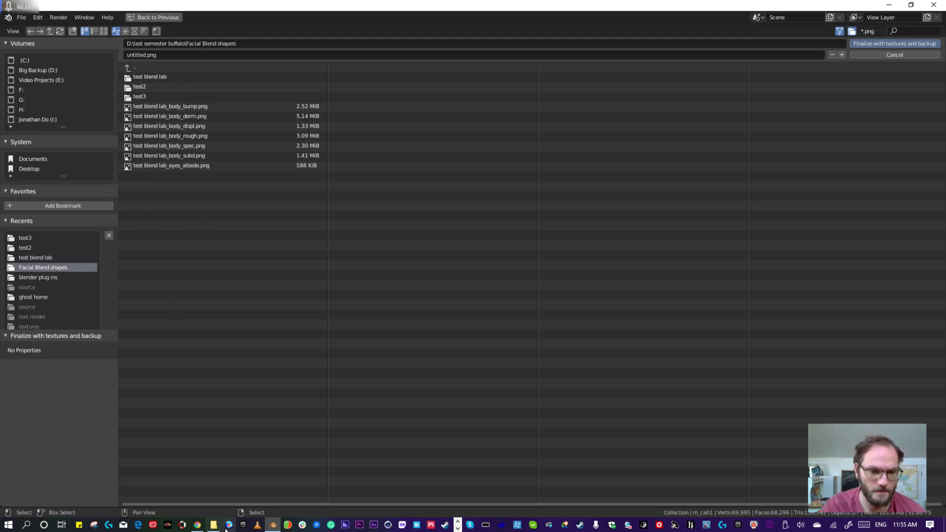
Step: In File Explorer, create a new TEST4 folder inside Facial Blend shapes, open it, and minimize Explorer
{"action": "key", "text": "alt+Tab"}
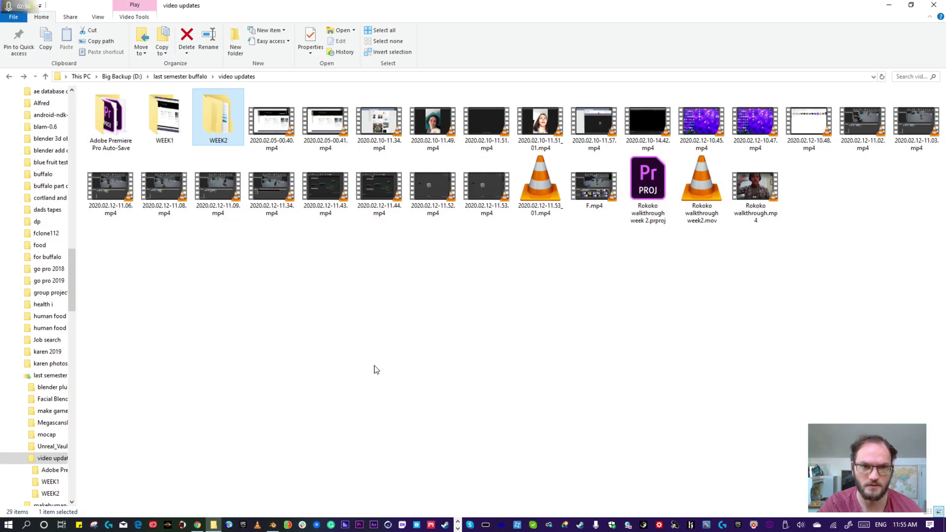
{"action": "left_click", "coordinate": [173, 78]}
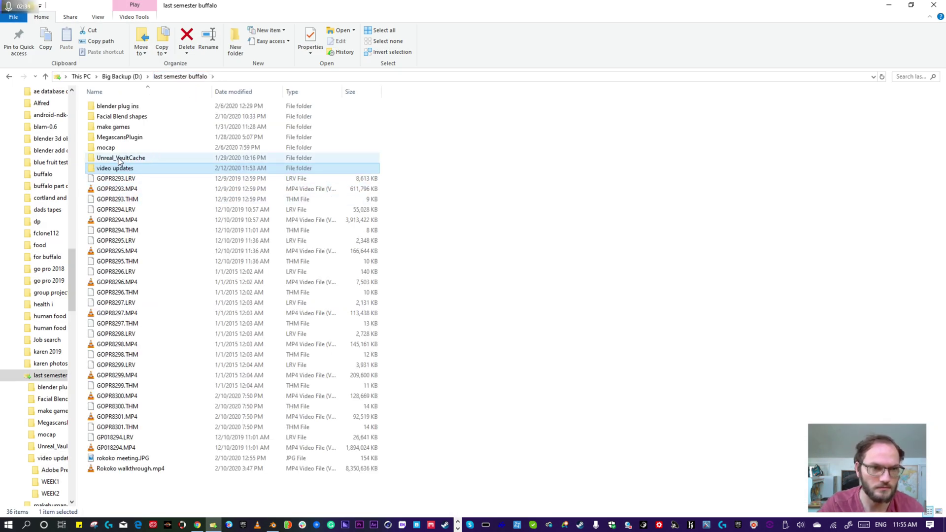
{"action": "double_click", "coordinate": [118, 117]}
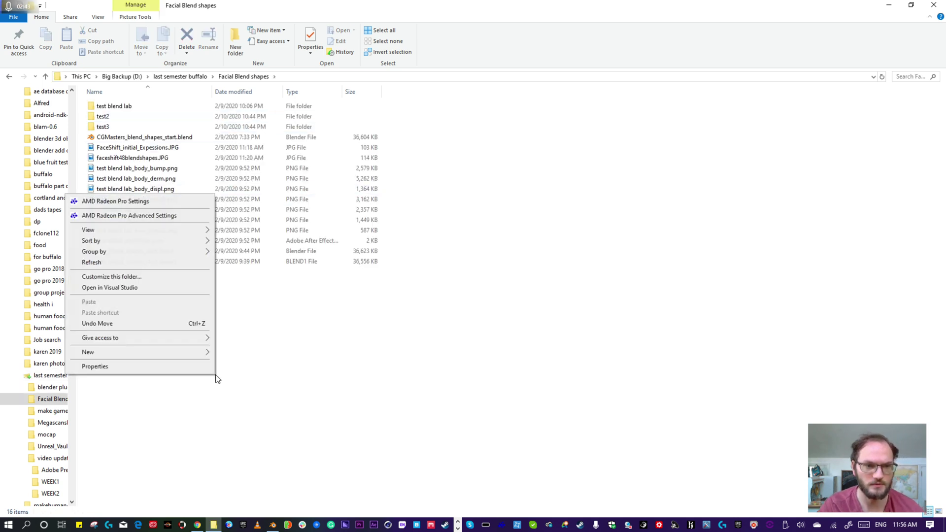
{"action": "right_click", "coordinate": [217, 377]}
{"action": "mouse_move", "coordinate": [112, 351]}
{"action": "left_click", "coordinate": [256, 353]}
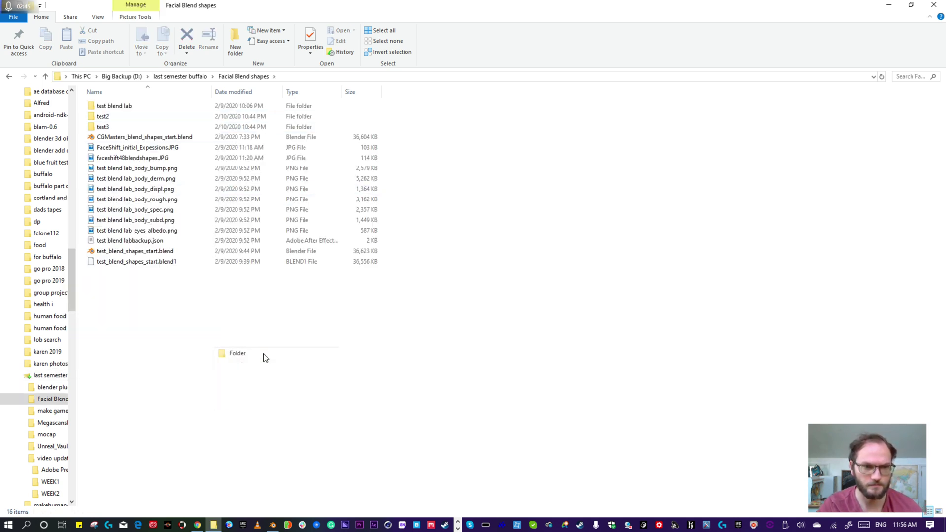
{"action": "type", "text": "TEST4"}
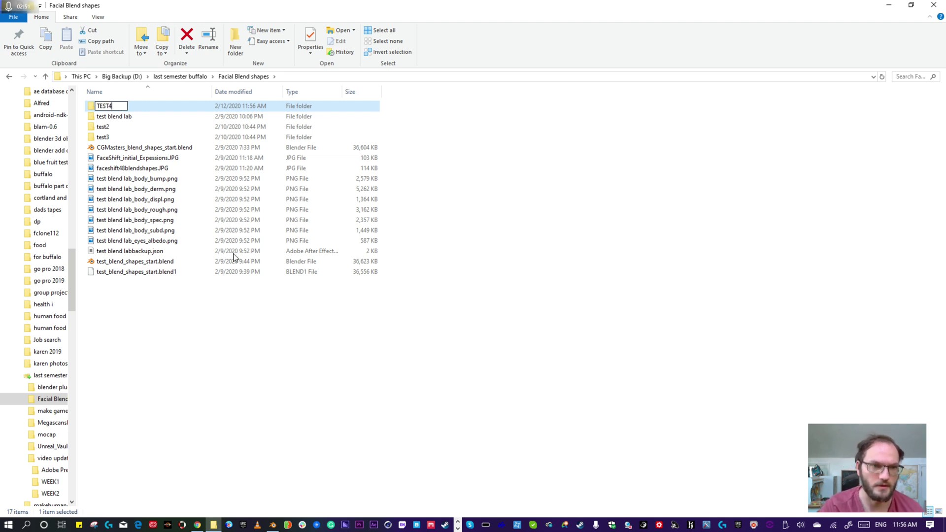
{"action": "key", "text": "Return"}
{"action": "double_click", "coordinate": [114, 137]}
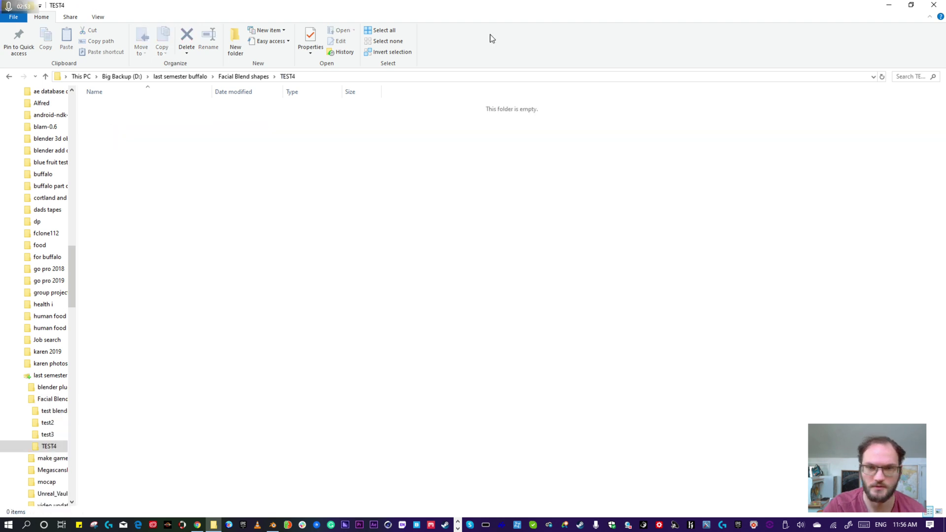
{"action": "left_click", "coordinate": [888, 5]}
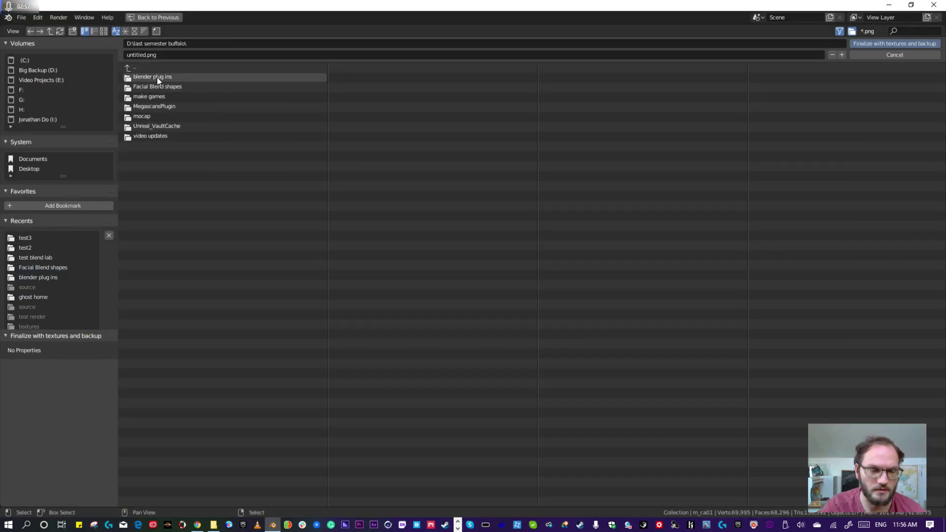
Step: Open the TEST4 folder in the finalize browser and name the output file TEST4.png
{"action": "left_click", "coordinate": [143, 105]}
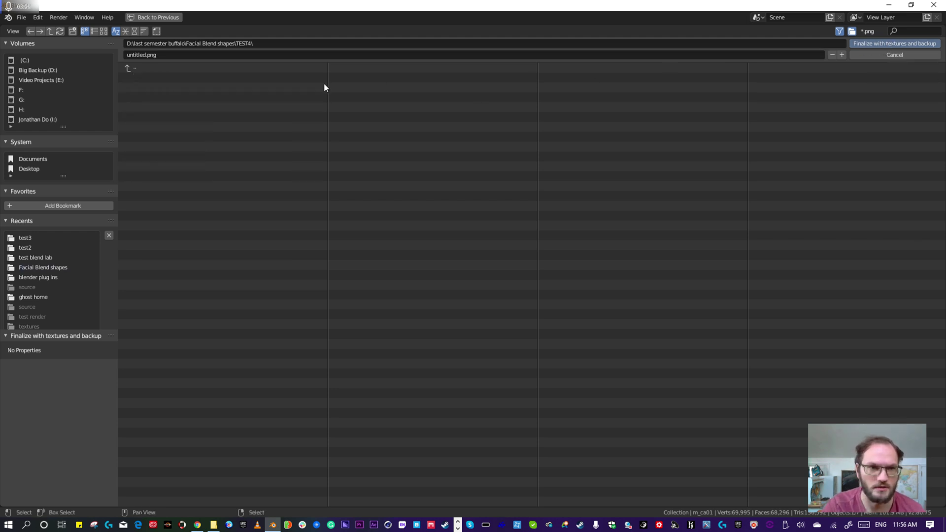
{"action": "left_click", "coordinate": [146, 55]}
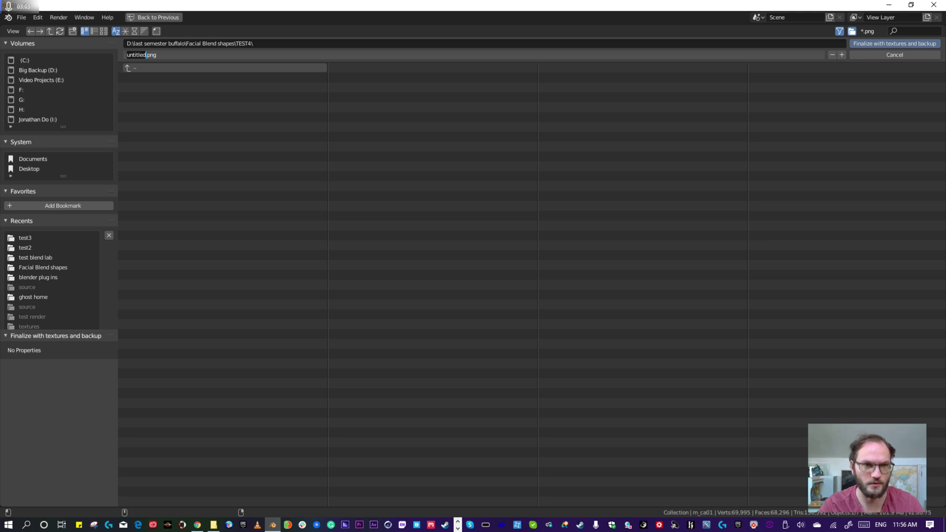
{"action": "type", "text": "TEST"}
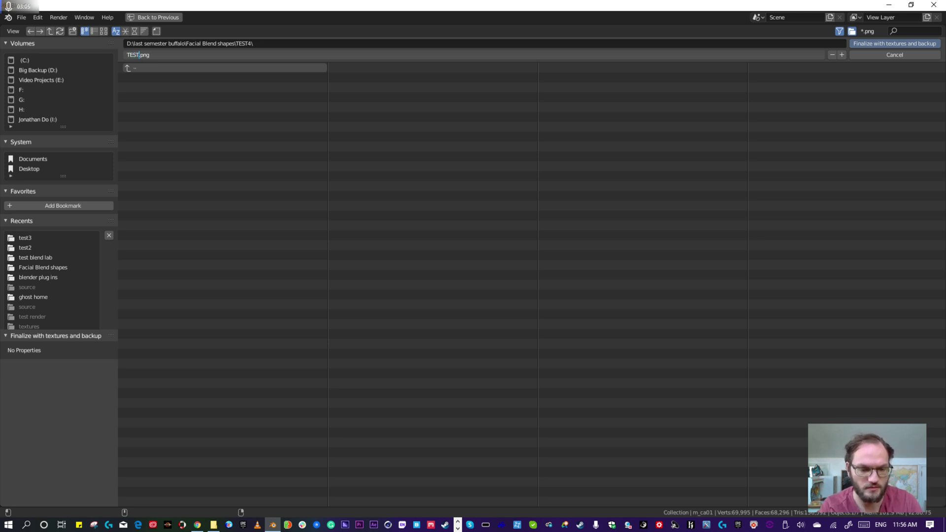
{"action": "type", "text": "4"}
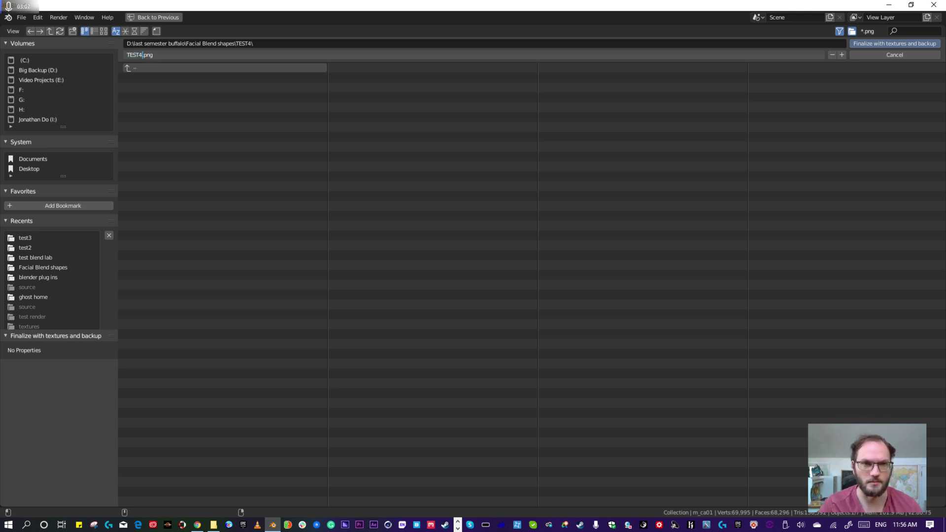
{"action": "key", "text": "Return"}
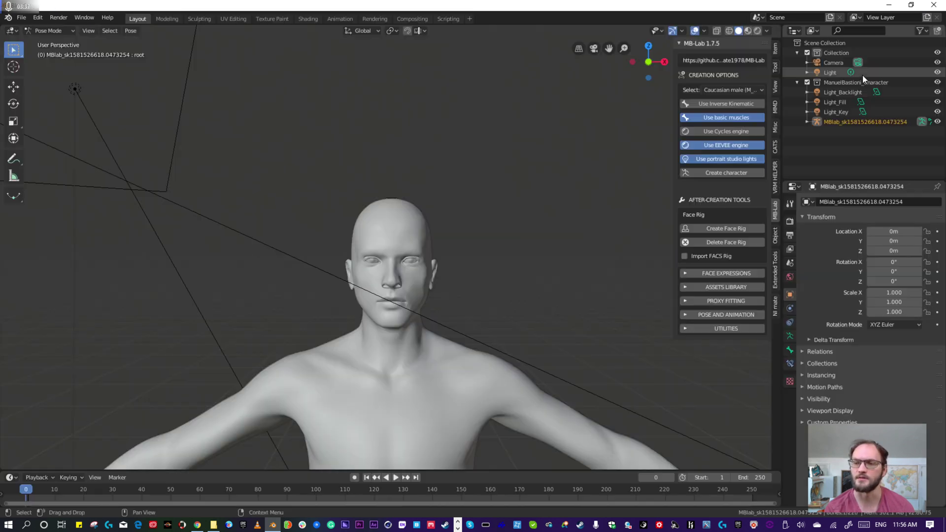
Step: Switch the viewport to Rendered shading and orbit to frame the finalized character's face
{"action": "left_click", "coordinate": [758, 30]}
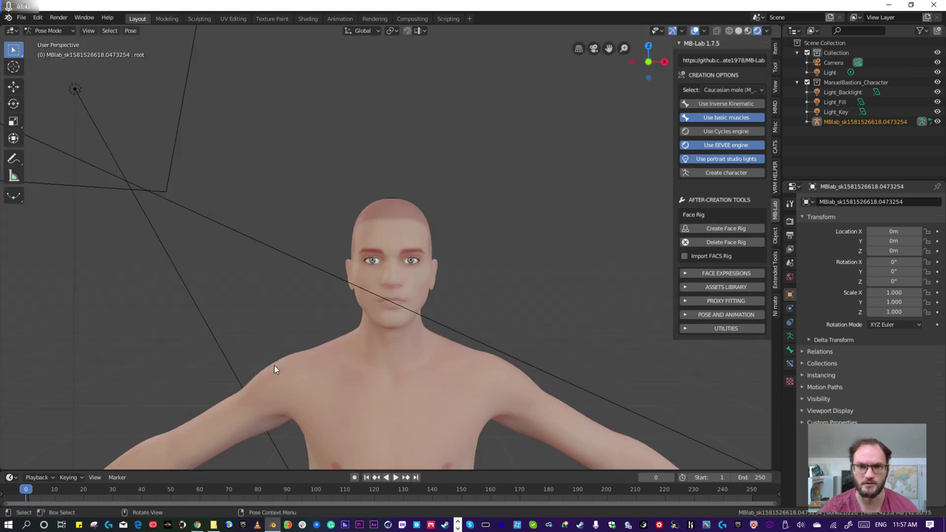
{"action": "right_click", "coordinate": [501, 336]}
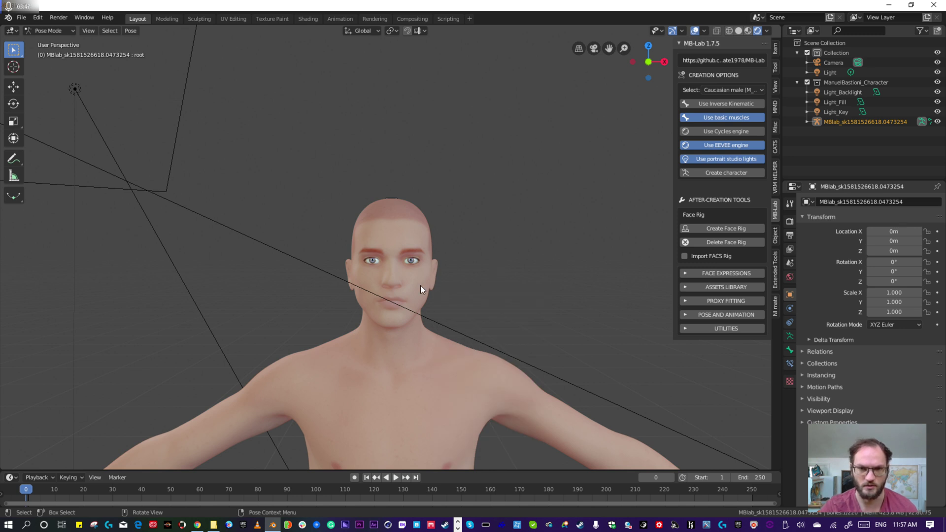
{"action": "mouse_move", "coordinate": [492, 288]}
{"action": "middle_mouse_down"}
{"action": "mouse_move", "coordinate": [501, 285]}
{"action": "mouse_move", "coordinate": [477, 289]}
{"action": "mouse_move", "coordinate": [493, 289]}
{"action": "middle_mouse_up"}
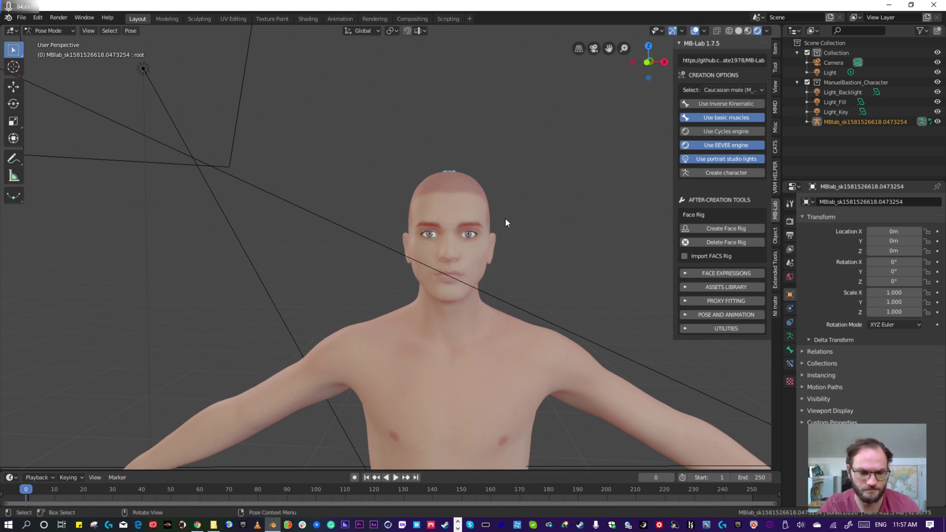
{"action": "mouse_move", "coordinate": [511, 226]}
{"action": "middle_mouse_down"}
{"action": "mouse_move", "coordinate": [518, 186]}
{"action": "mouse_move", "coordinate": [519, 218]}
{"action": "mouse_move", "coordinate": [528, 209]}
{"action": "middle_mouse_up"}
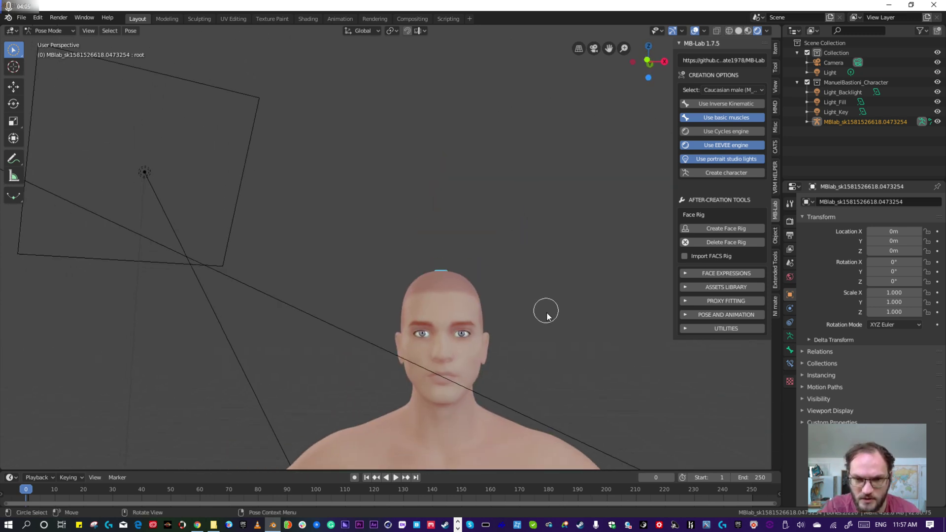
{"action": "key", "text": "c"}
{"action": "key", "text": "Escape"}
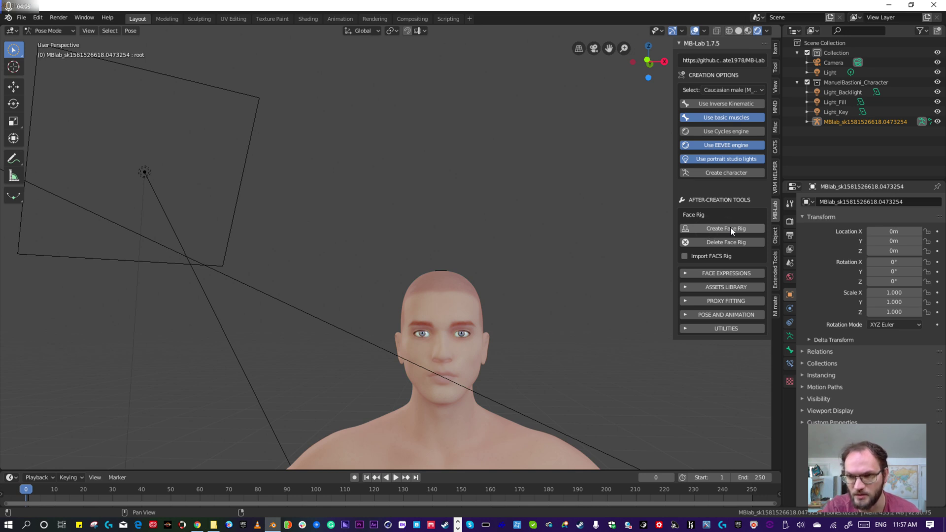
Step: Expand Face Expressions, try angry01 at 1.000, then reset it to 0
{"action": "left_click", "coordinate": [682, 273]}
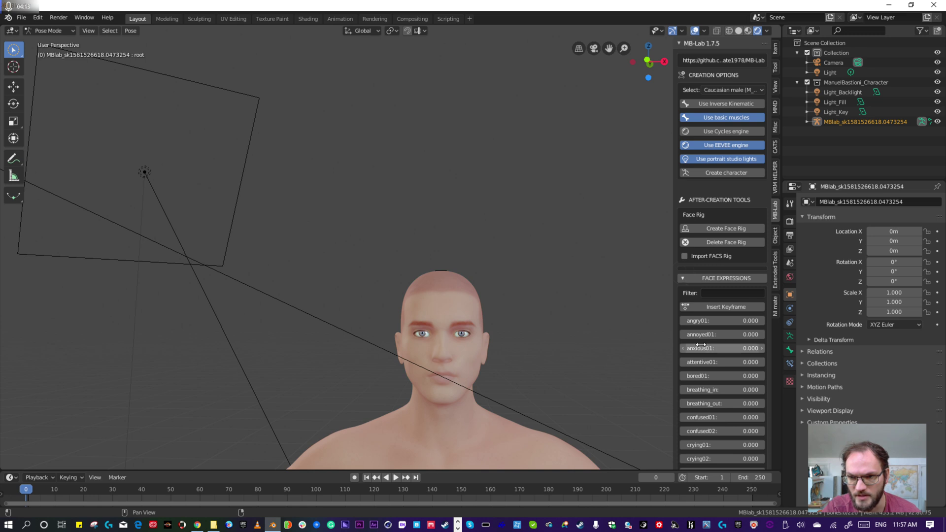
{"action": "scroll", "coordinate": [708, 334], "scroll_direction": "down", "scroll_amount": 20}
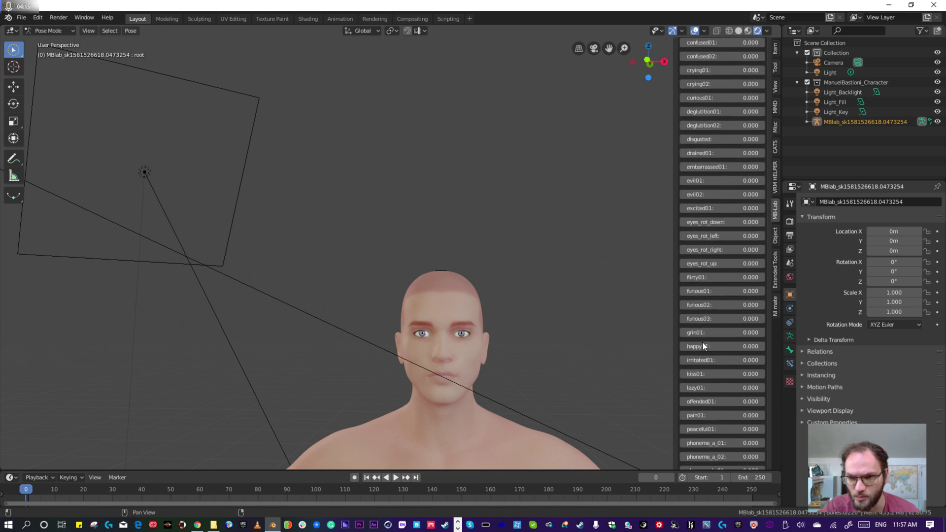
{"action": "scroll", "coordinate": [710, 347], "scroll_direction": "down", "scroll_amount": 20}
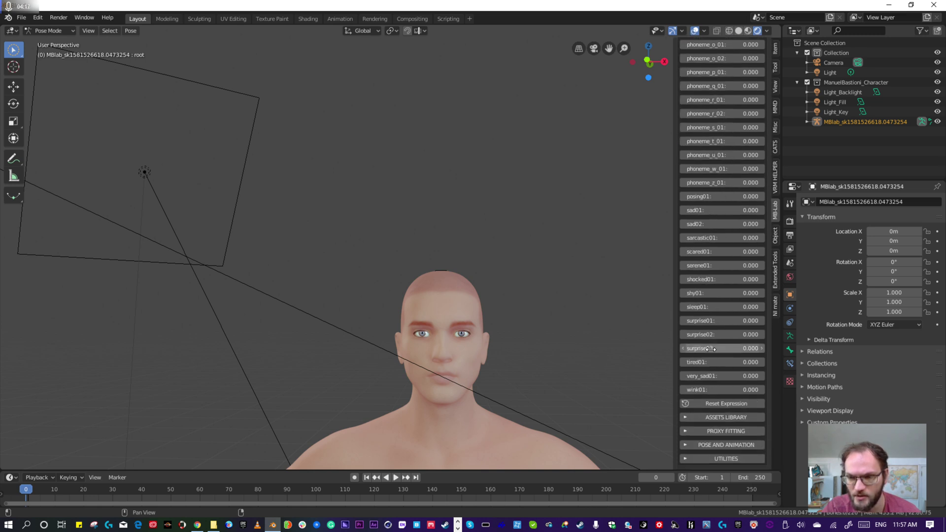
{"action": "scroll", "coordinate": [712, 345], "scroll_direction": "up", "scroll_amount": 15}
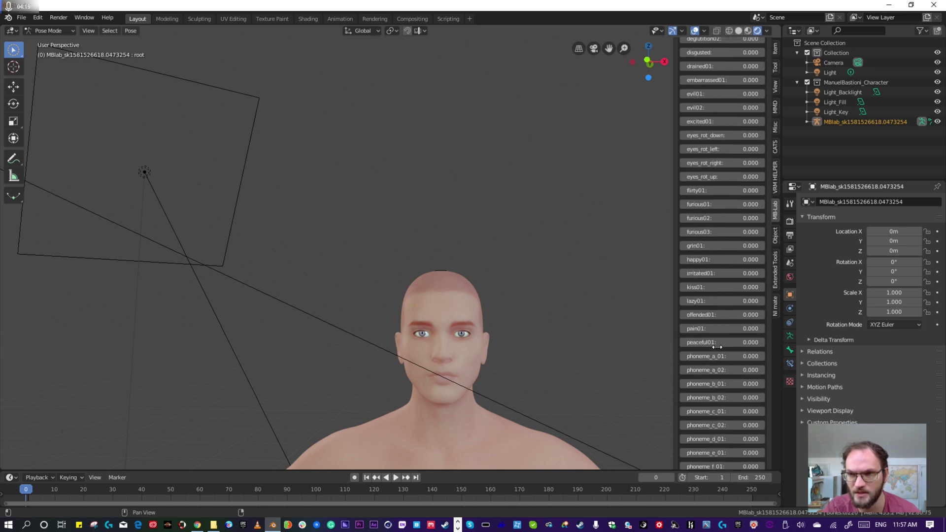
{"action": "scroll", "coordinate": [711, 328], "scroll_direction": "up", "scroll_amount": 10}
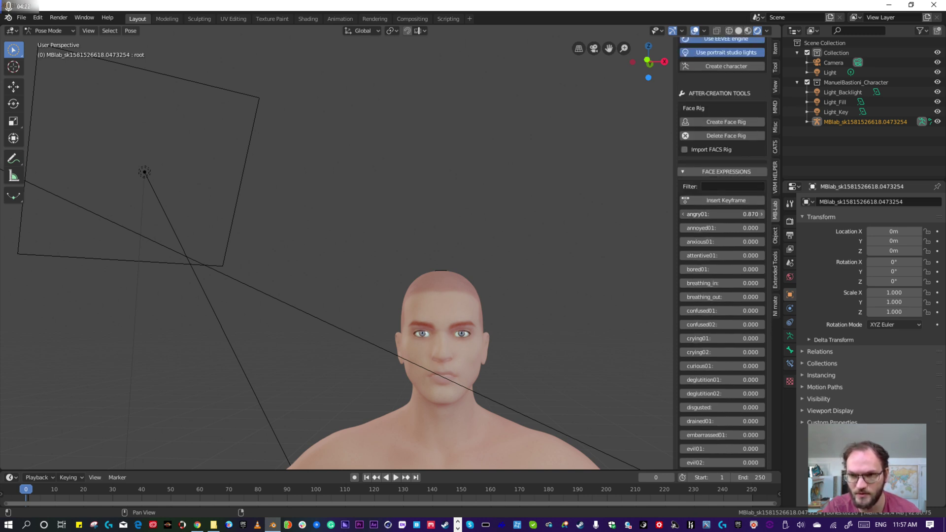
{"action": "left_click_drag", "start_coordinate": [722, 214], "coordinate": [754, 214]}
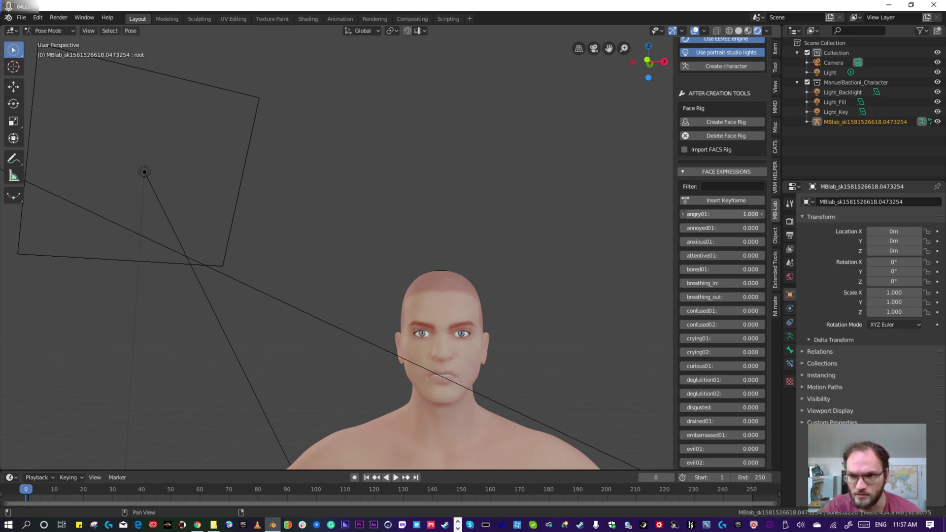
{"action": "left_click_drag", "start_coordinate": [724, 213], "coordinate": [688, 214]}
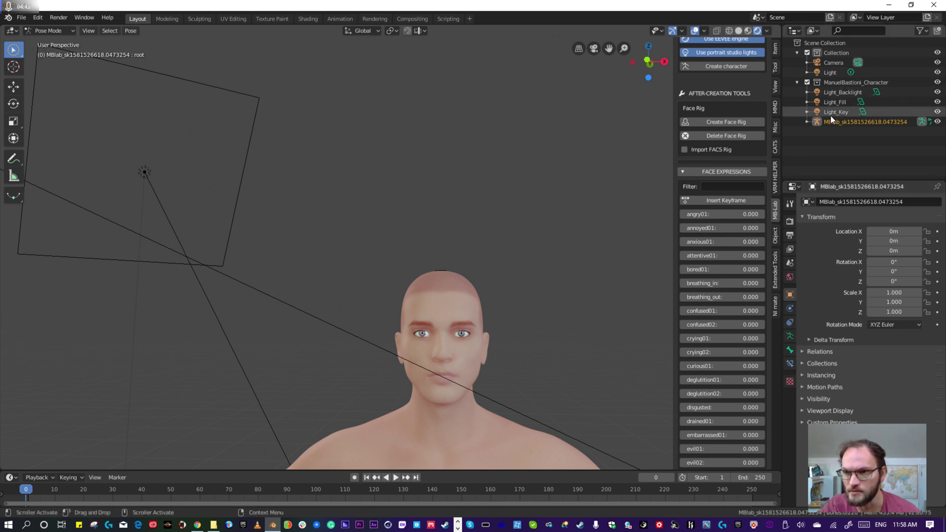
Step: Select the MBLab_human_male mesh in the outliner and browse its Shape Keys in the mesh data properties
{"action": "left_click", "coordinate": [807, 121]}
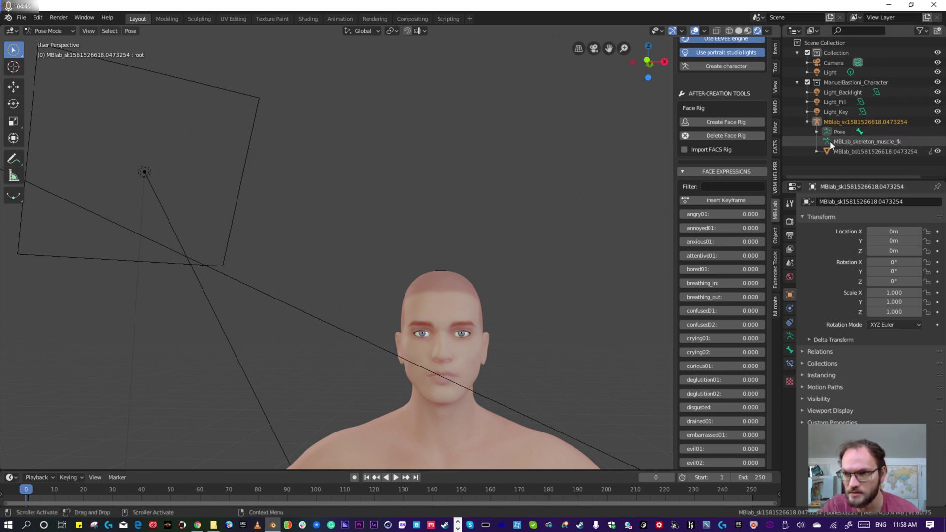
{"action": "left_click", "coordinate": [822, 151]}
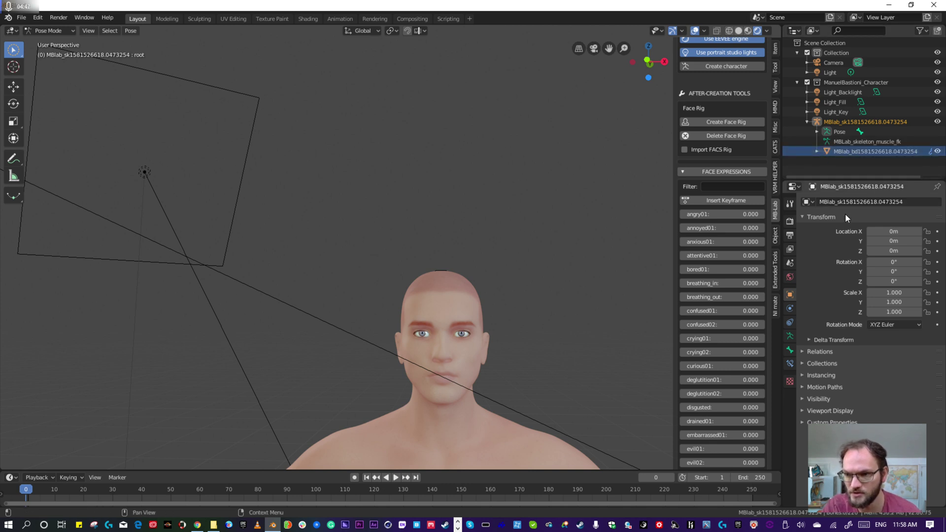
{"action": "left_click", "coordinate": [817, 151]}
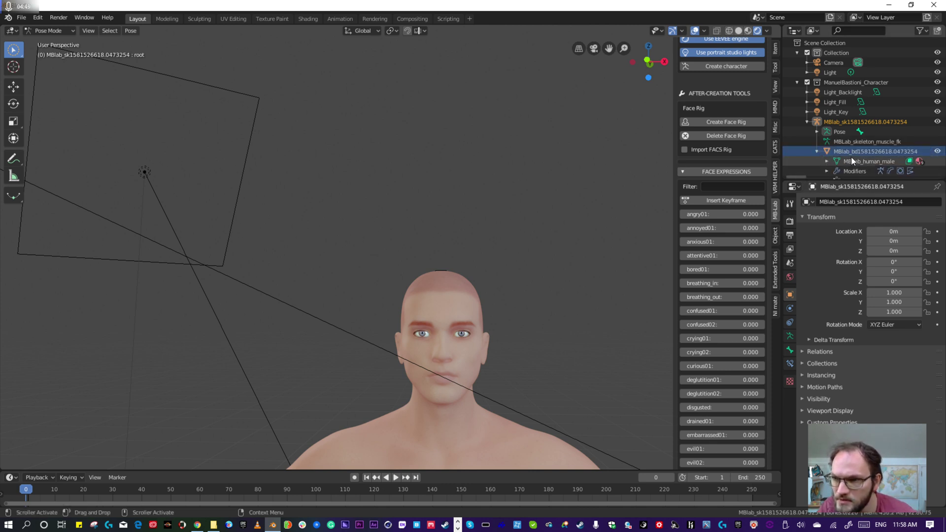
{"action": "scroll", "coordinate": [850, 159], "scroll_direction": "down", "scroll_amount": 1}
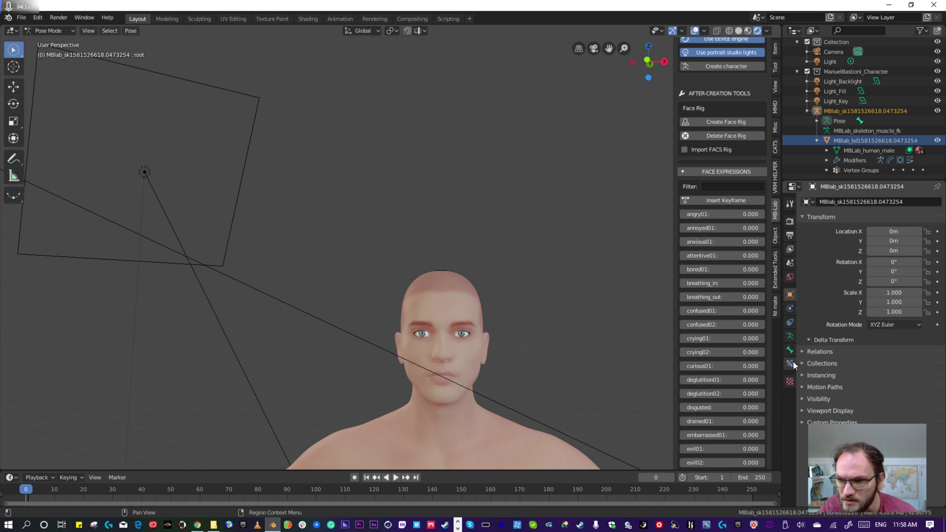
{"action": "left_click", "coordinate": [853, 151]}
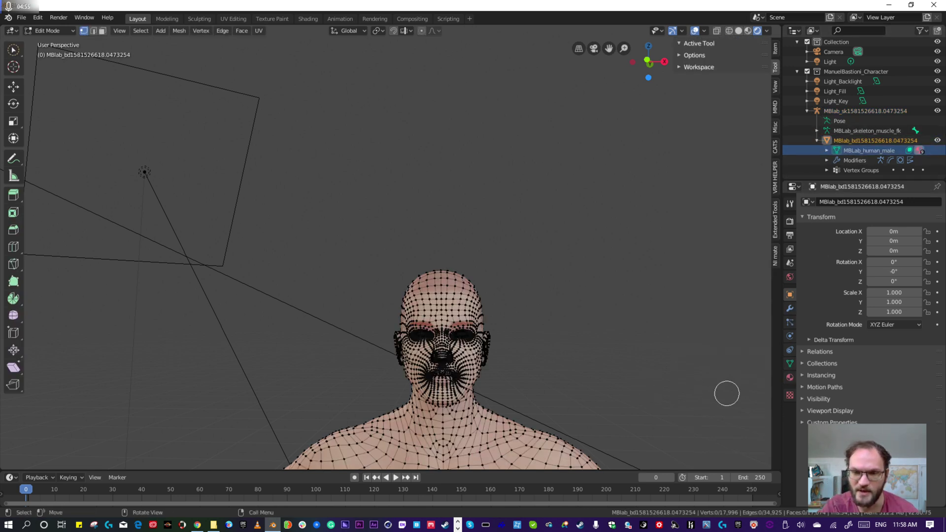
{"action": "left_click", "coordinate": [790, 365]}
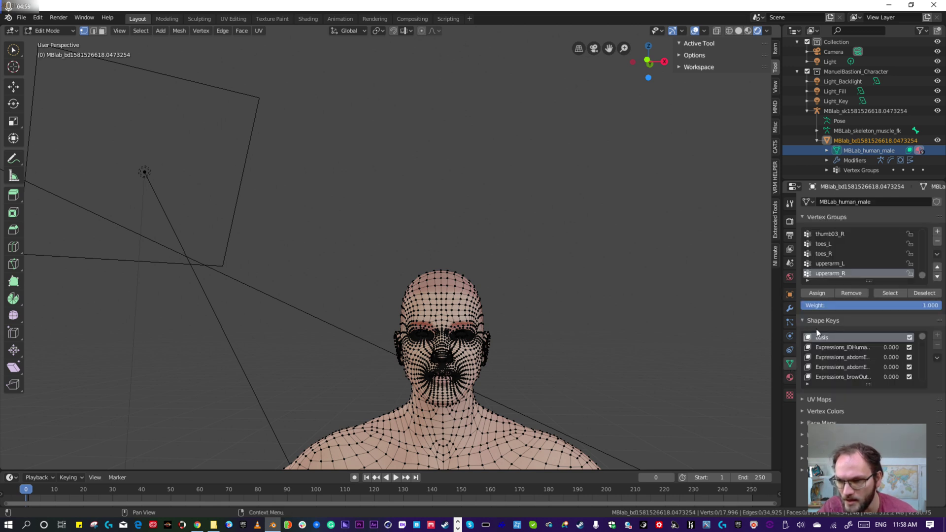
{"action": "scroll", "coordinate": [838, 342], "scroll_direction": "down", "scroll_amount": 10}
{"action": "scroll", "coordinate": [863, 355], "scroll_direction": "down", "scroll_amount": 8}
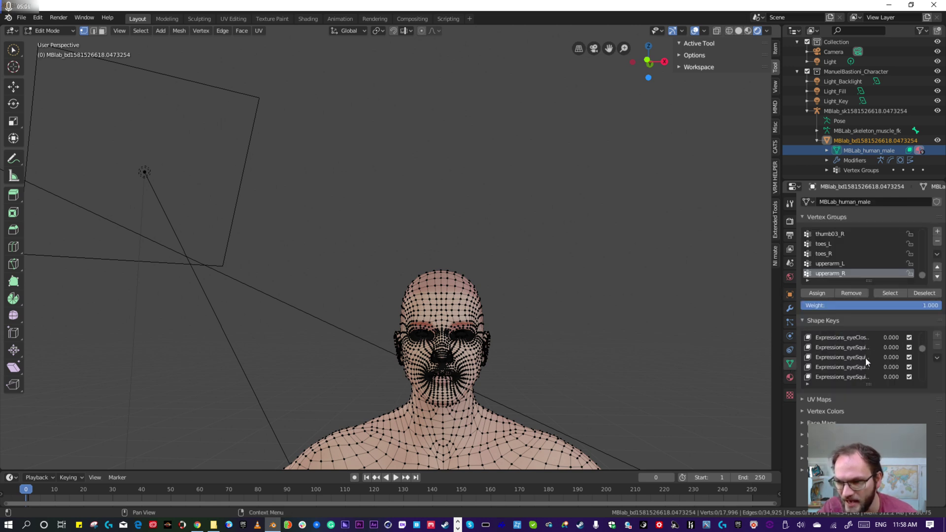
{"action": "scroll", "coordinate": [865, 359], "scroll_direction": "down", "scroll_amount": 10}
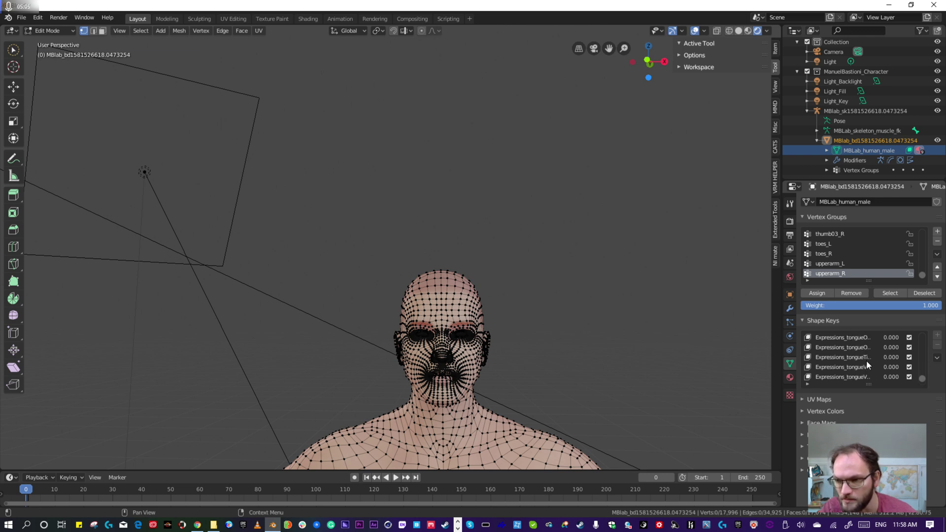
{"action": "scroll", "coordinate": [866, 360], "scroll_direction": "up", "scroll_amount": 3}
Step: Widen the Properties editor, check the Physics tab, return to Shape Keys, then open the interaction mode menu
{"action": "left_click_drag", "start_coordinate": [925, 372], "coordinate": [926, 324]}
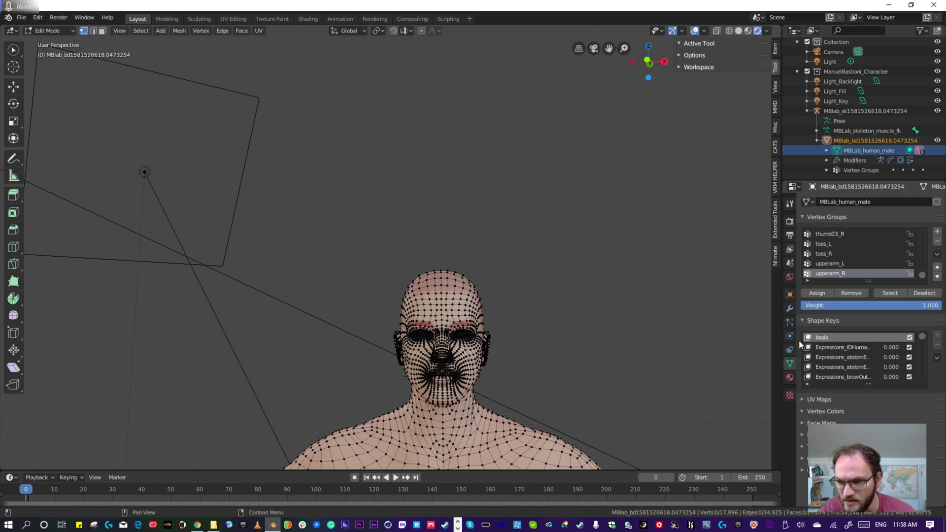
{"action": "mouse_move", "coordinate": [795, 347]}
{"action": "left_mouse_down"}
{"action": "mouse_move", "coordinate": [738, 347]}
{"action": "mouse_move", "coordinate": [798, 341]}
{"action": "left_mouse_up"}
{"action": "left_click", "coordinate": [784, 339]}
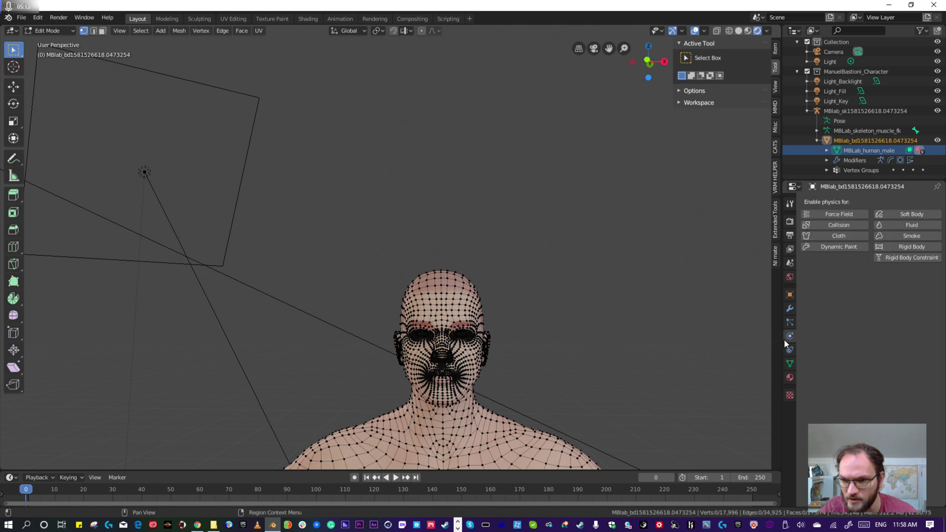
{"action": "left_click", "coordinate": [790, 363]}
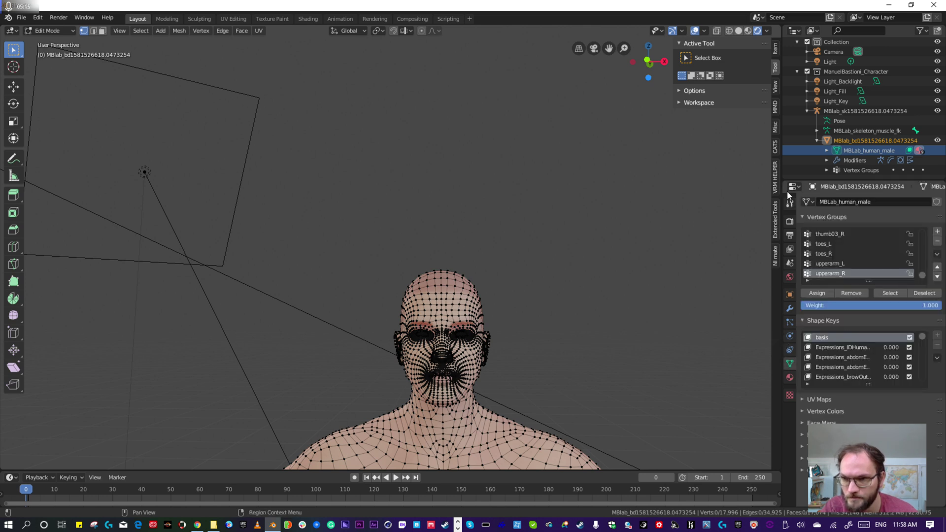
{"action": "left_click_drag", "start_coordinate": [784, 193], "coordinate": [655, 197]}
{"action": "scroll", "coordinate": [755, 375], "scroll_direction": "down", "scroll_amount": 2}
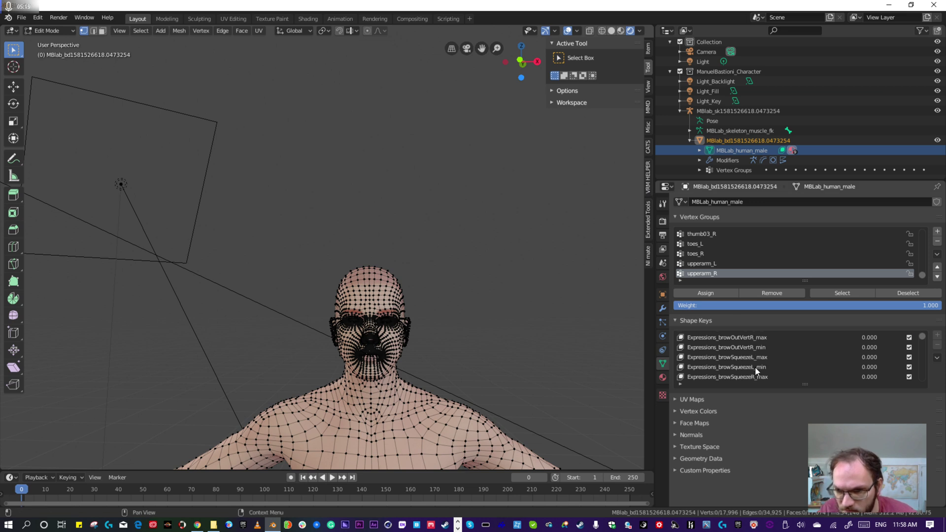
{"action": "scroll", "coordinate": [744, 364], "scroll_direction": "down", "scroll_amount": 4}
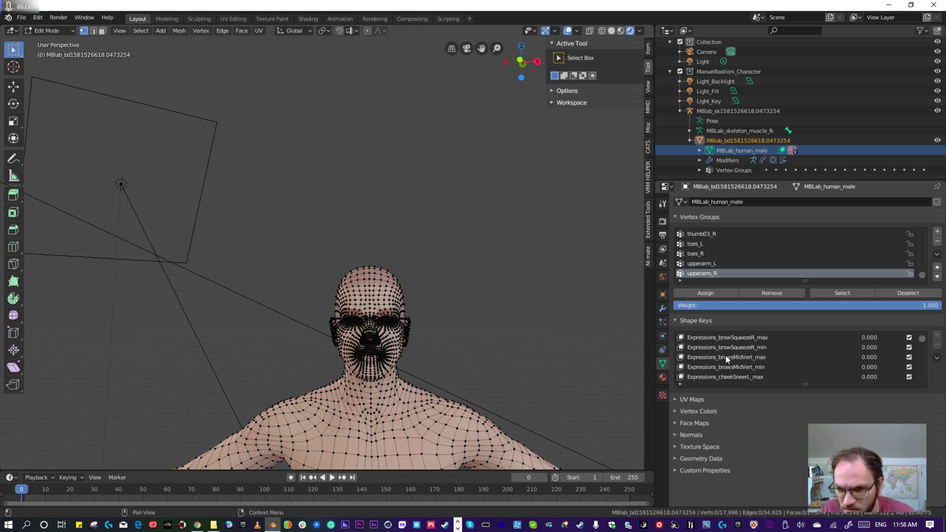
{"action": "scroll", "coordinate": [735, 360], "scroll_direction": "down", "scroll_amount": 10}
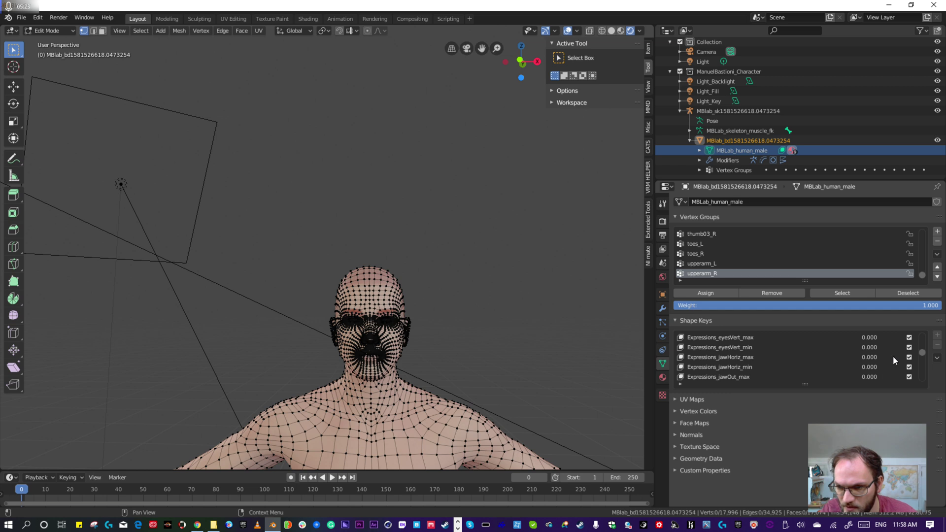
{"action": "left_click_drag", "start_coordinate": [922, 352], "coordinate": [923, 337]}
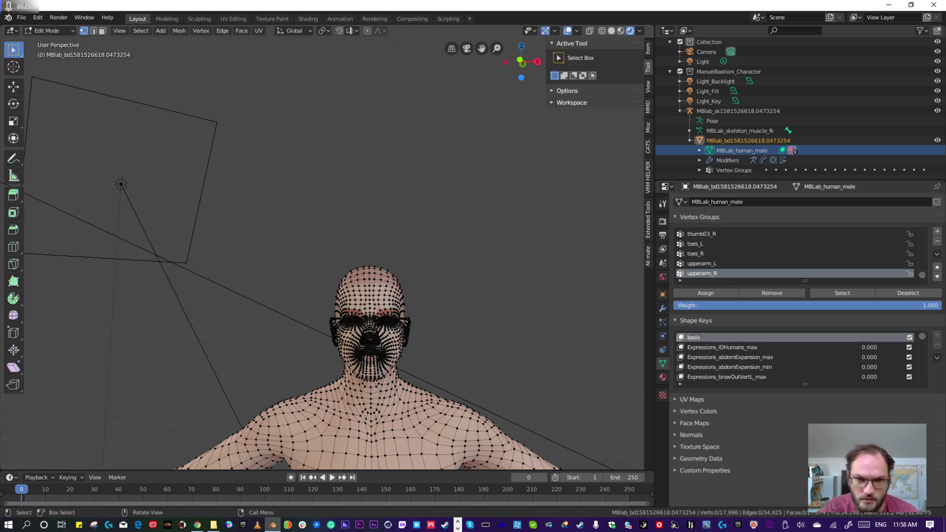
{"action": "left_click", "coordinate": [47, 30]}
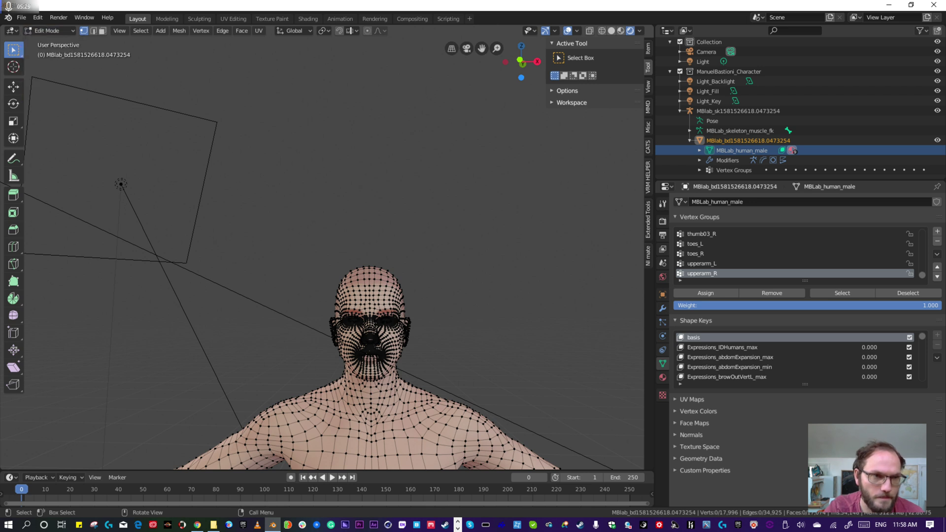
{"action": "left_click", "coordinate": [69, 31]}
Step: Return the mesh to Object Mode, set angry01 to 1.000, and check the browSqueeze shape keys
{"action": "left_click", "coordinate": [64, 42]}
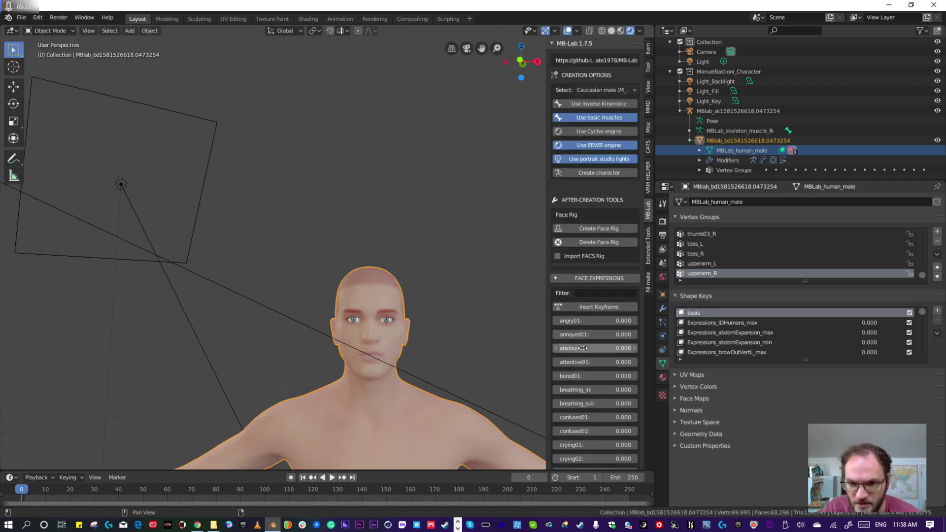
{"action": "left_click_drag", "start_coordinate": [615, 319], "coordinate": [632, 318]}
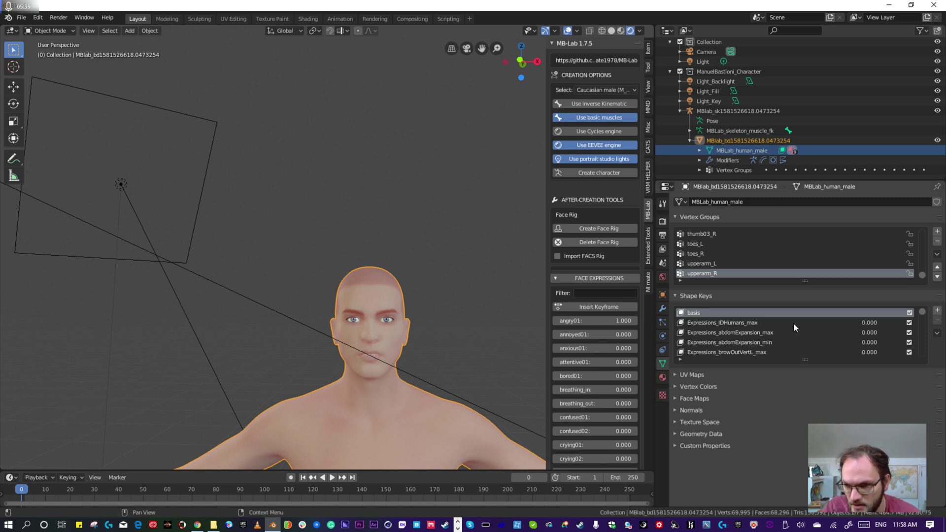
{"action": "scroll", "coordinate": [808, 330], "scroll_direction": "down", "scroll_amount": 9}
{"action": "scroll", "coordinate": [837, 330], "scroll_direction": "up", "scroll_amount": 1}
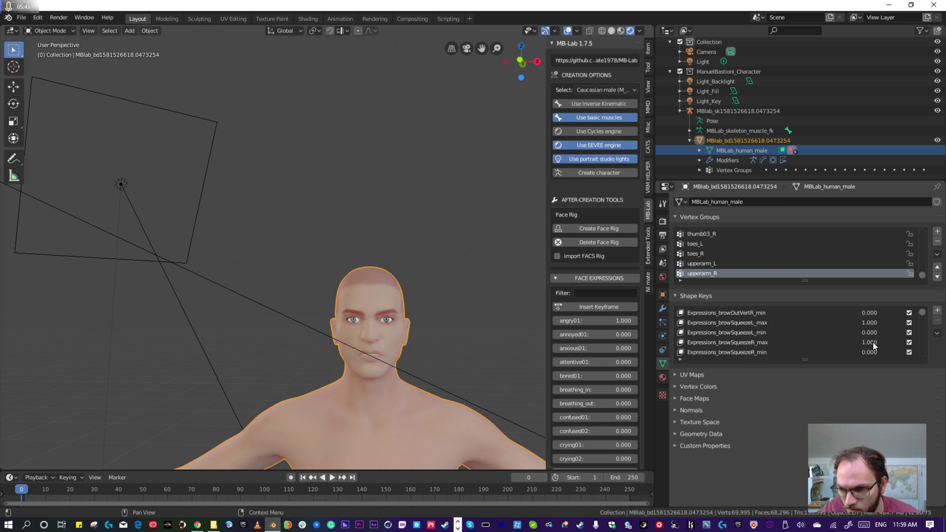
{"action": "scroll", "coordinate": [875, 347], "scroll_direction": "down", "scroll_amount": 1}
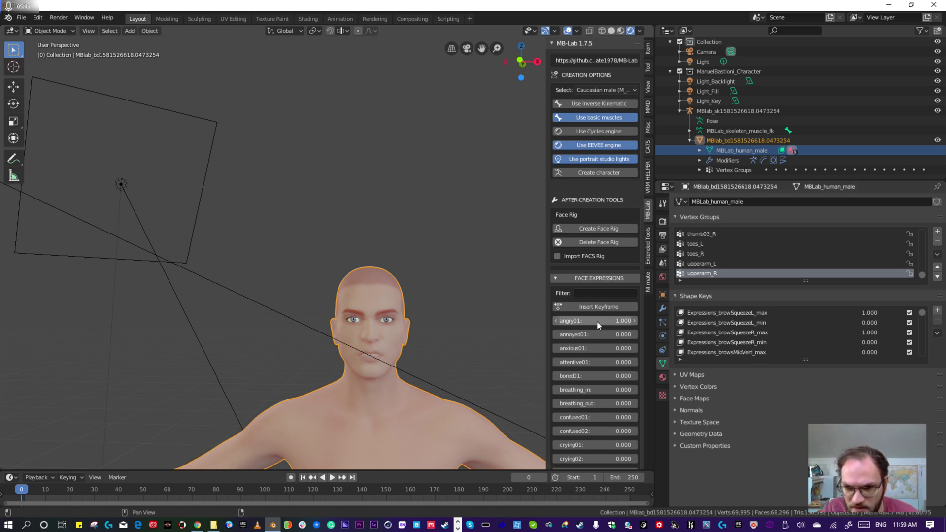
{"action": "scroll", "coordinate": [885, 336], "scroll_direction": "up", "scroll_amount": 1}
{"action": "scroll", "coordinate": [877, 333], "scroll_direction": "down", "scroll_amount": 9}
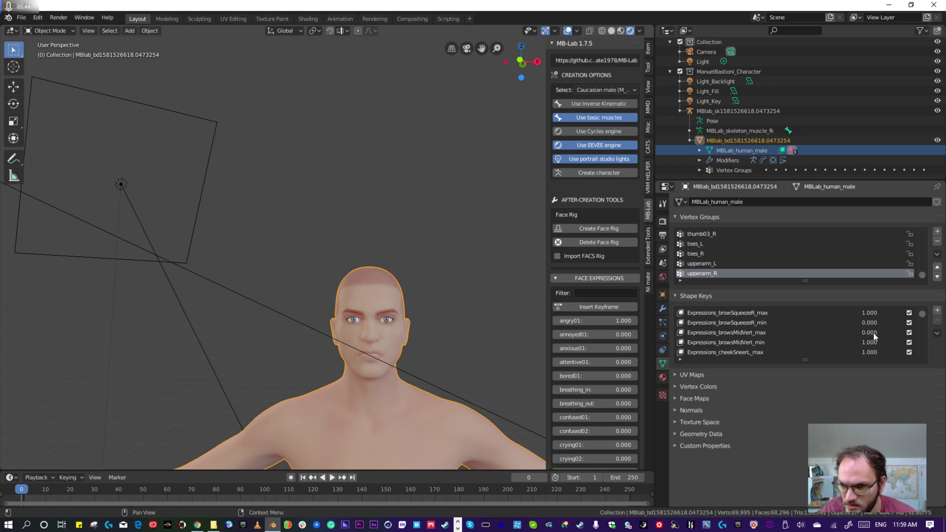
{"action": "scroll", "coordinate": [868, 322], "scroll_direction": "up", "scroll_amount": 8}
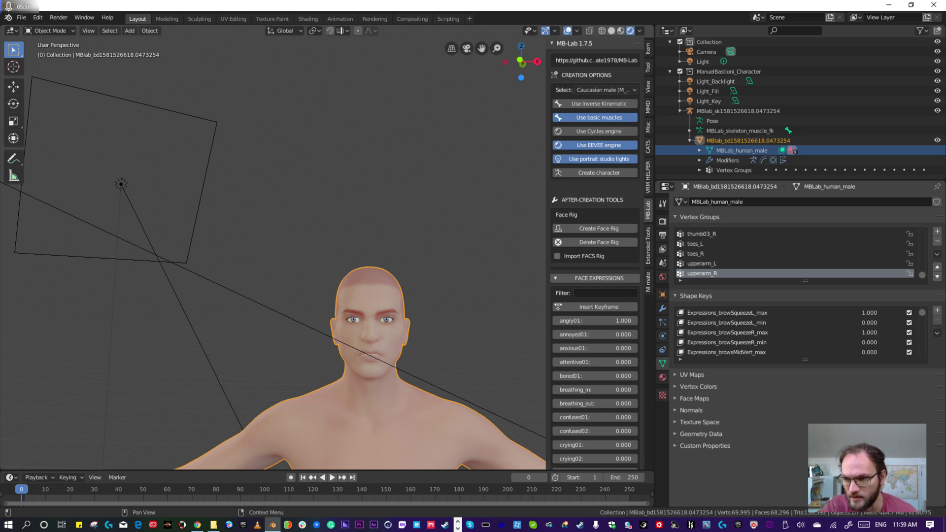
{"action": "left_click", "coordinate": [937, 334]}
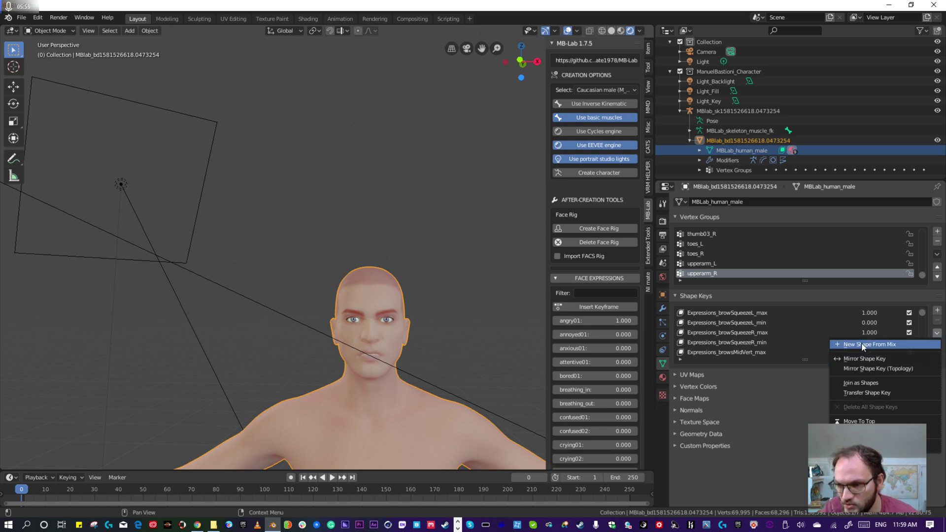
Step: Create Key 83 from the current expression mix and rename it ANGRY
{"action": "left_click", "coordinate": [893, 345]}
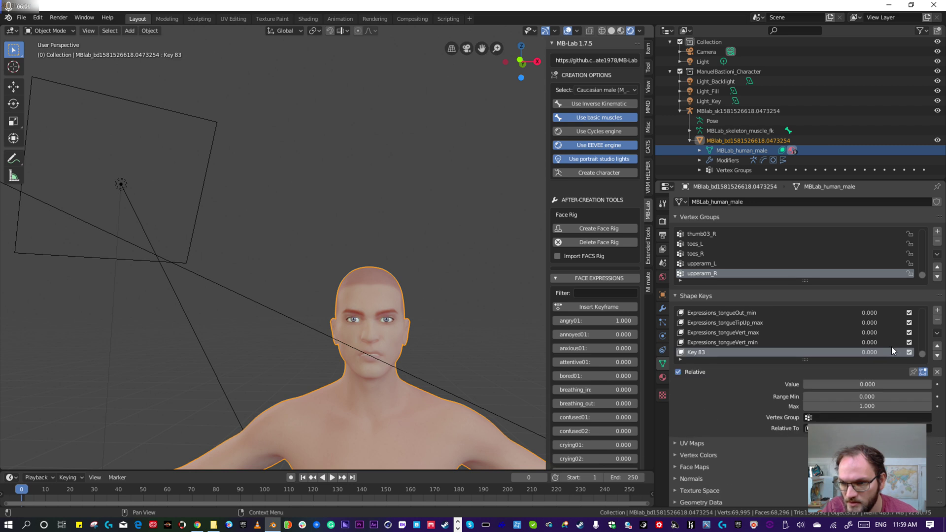
{"action": "right_click", "coordinate": [714, 351]}
{"action": "key", "text": "Escape"}
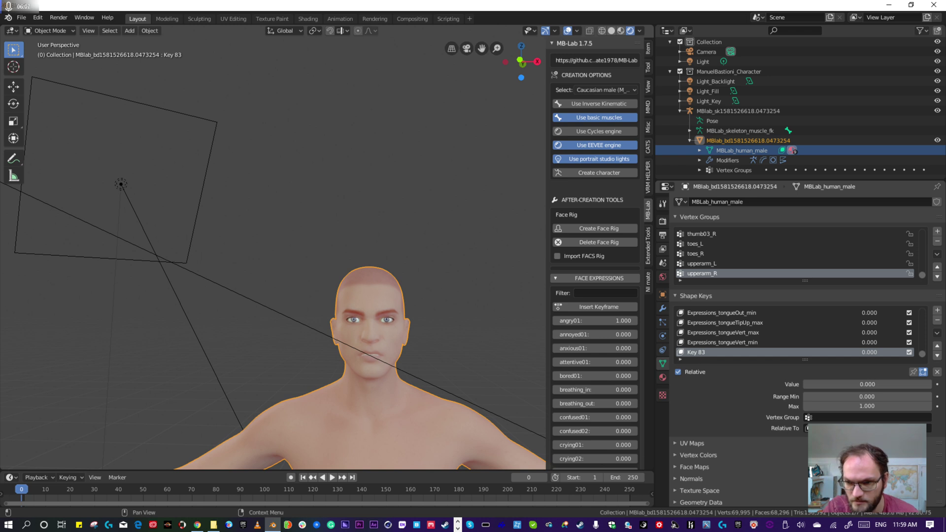
{"action": "double_click", "coordinate": [700, 353]}
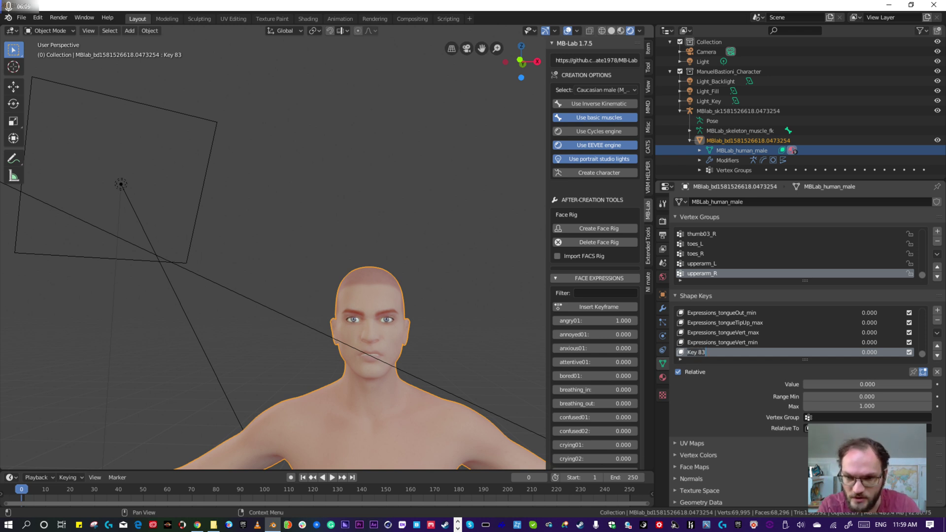
{"action": "type", "text": "ANG"}
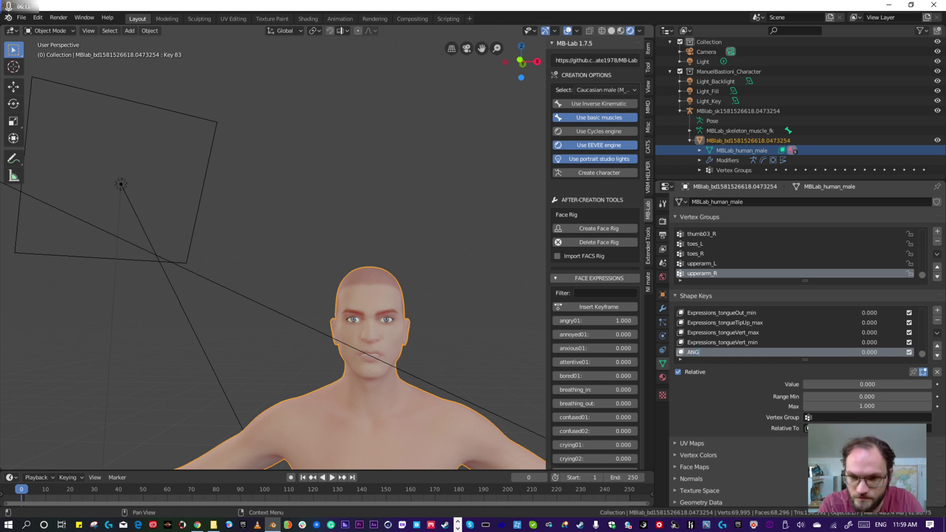
{"action": "type", "text": "RY"}
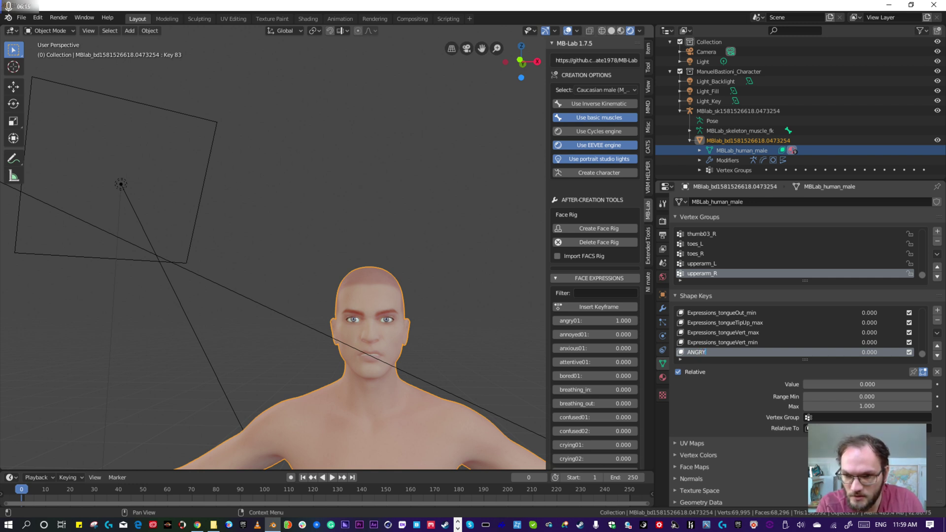
{"action": "key", "text": "Return"}
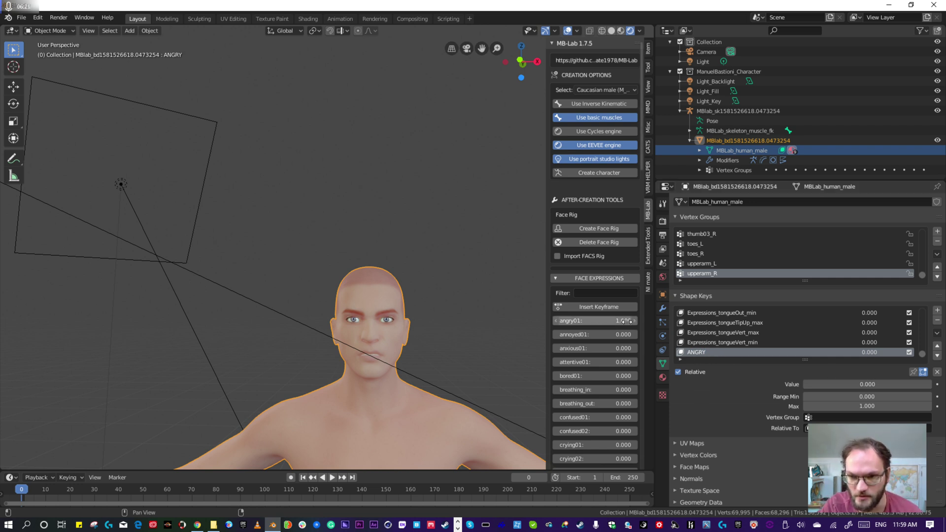
Step: Reset angry01 to 0, test the ANGRY shape key at full strength, then fade it to 0
{"action": "key", "text": "BackSpace"}
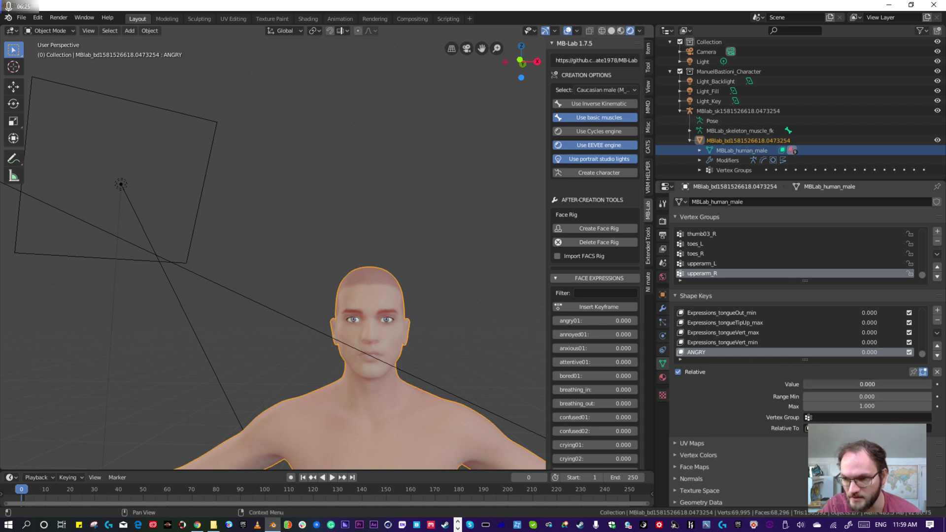
{"action": "left_click_drag", "start_coordinate": [837, 384], "coordinate": [930, 384]}
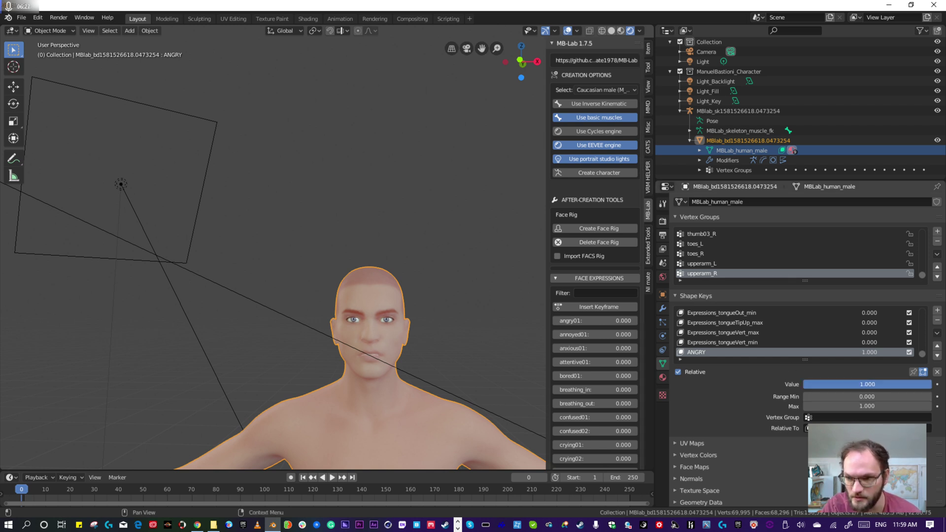
{"action": "key", "text": "BackSpace"}
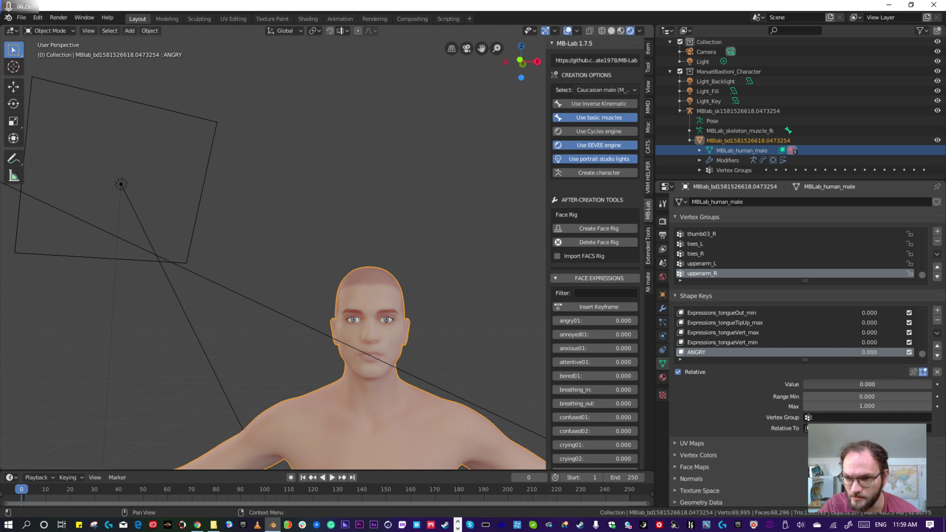
{"action": "key", "text": "ctrl+z"}
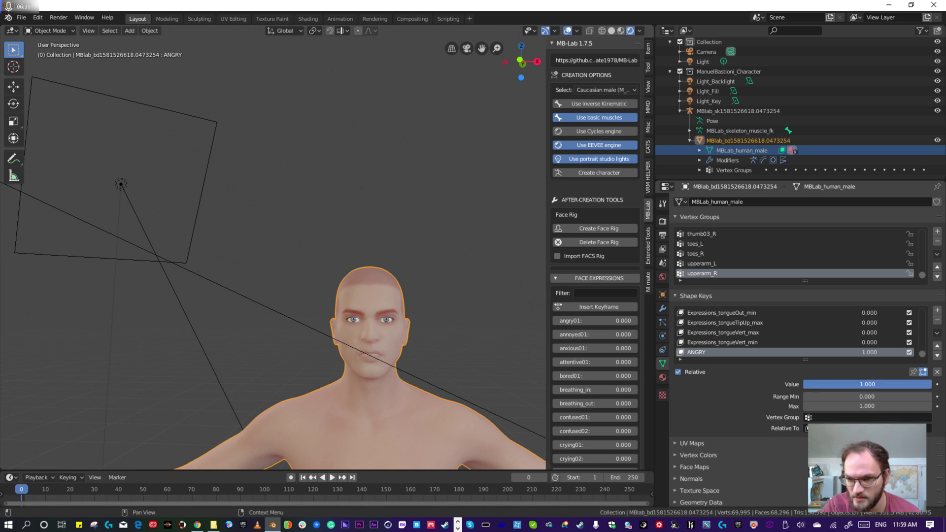
{"action": "left_click_drag", "start_coordinate": [930, 385], "coordinate": [804, 384]}
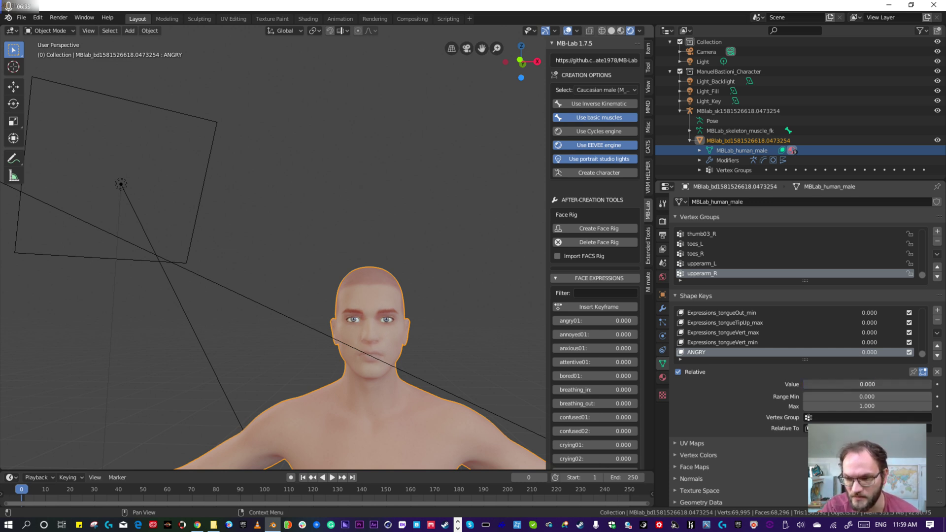
Step: Scroll through the face expressions list and switch the character mesh into Edit Mode
{"action": "scroll", "coordinate": [574, 404], "scroll_direction": "down", "scroll_amount": 5}
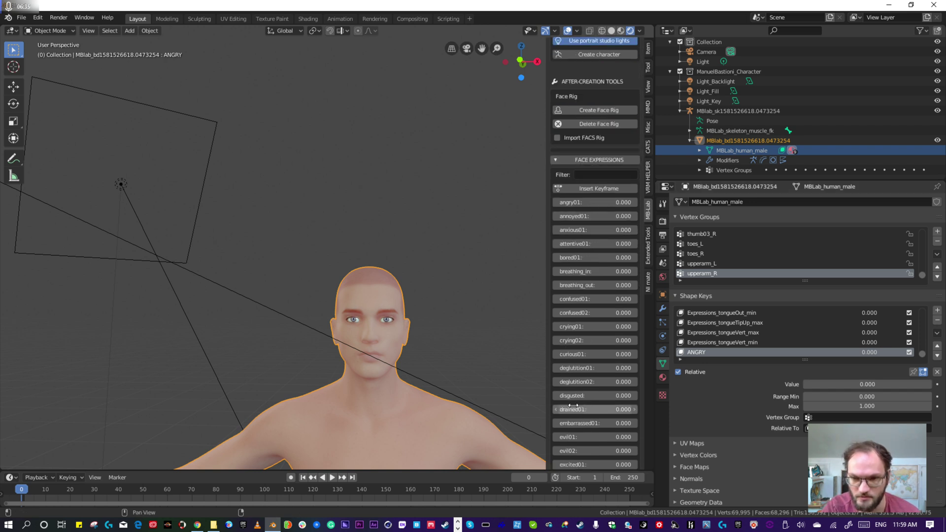
{"action": "scroll", "coordinate": [574, 409], "scroll_direction": "down", "scroll_amount": 10}
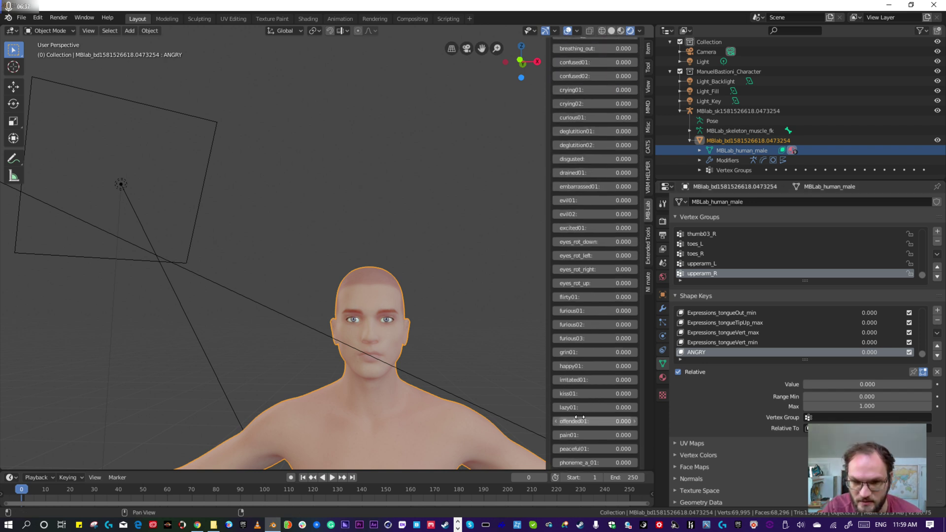
{"action": "scroll", "coordinate": [581, 421], "scroll_direction": "down", "scroll_amount": 8}
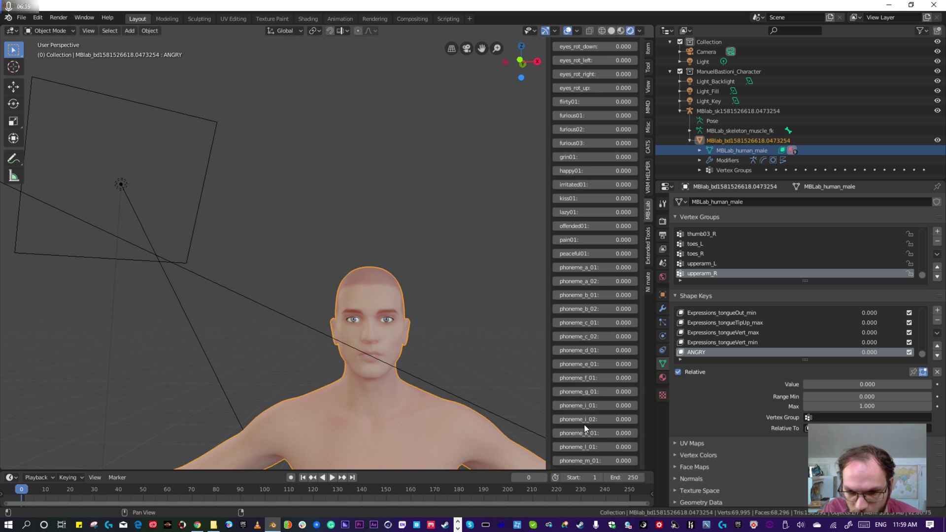
{"action": "scroll", "coordinate": [583, 423], "scroll_direction": "down", "scroll_amount": 1}
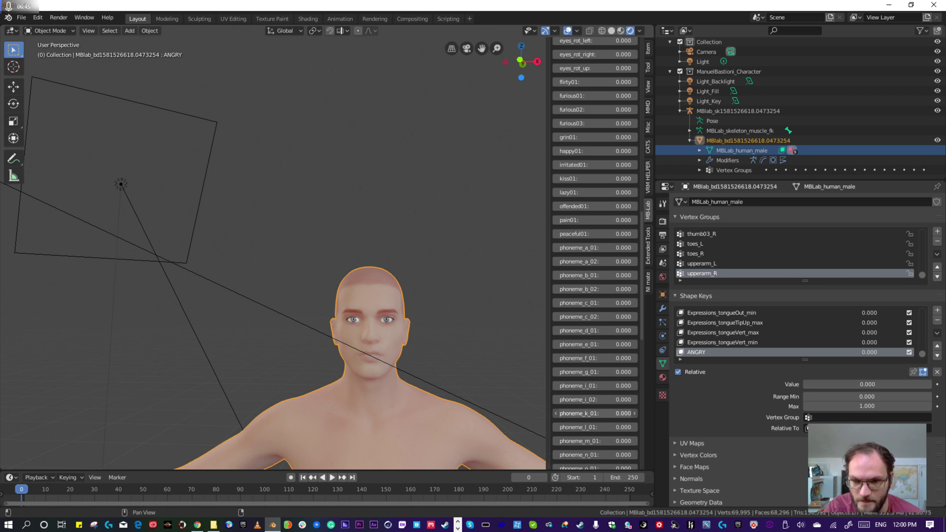
{"action": "scroll", "coordinate": [576, 358], "scroll_direction": "down", "scroll_amount": 20}
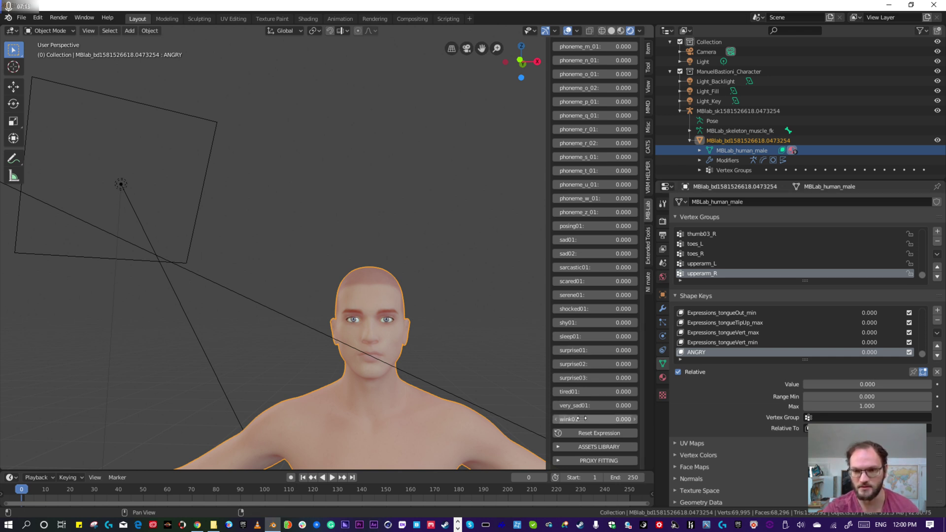
{"action": "scroll", "coordinate": [582, 419], "scroll_direction": "up", "scroll_amount": 20}
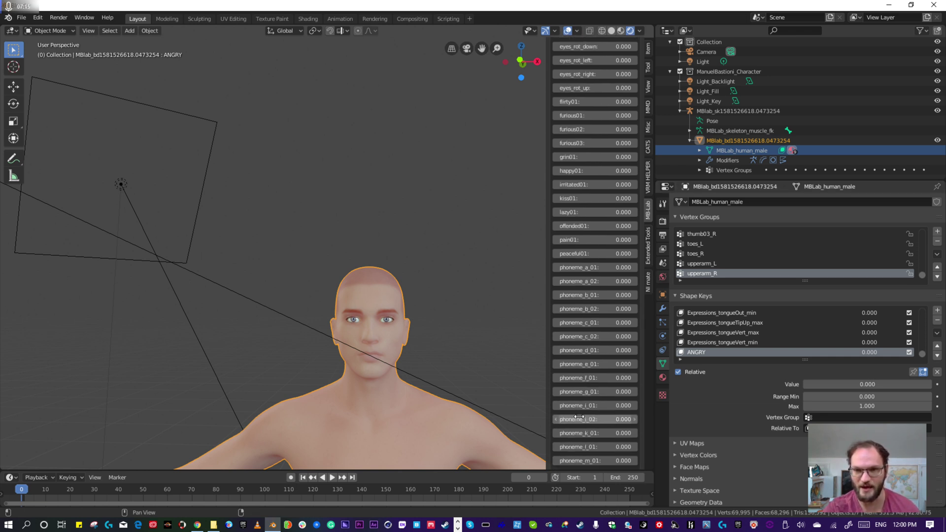
{"action": "scroll", "coordinate": [584, 419], "scroll_direction": "up", "scroll_amount": 5}
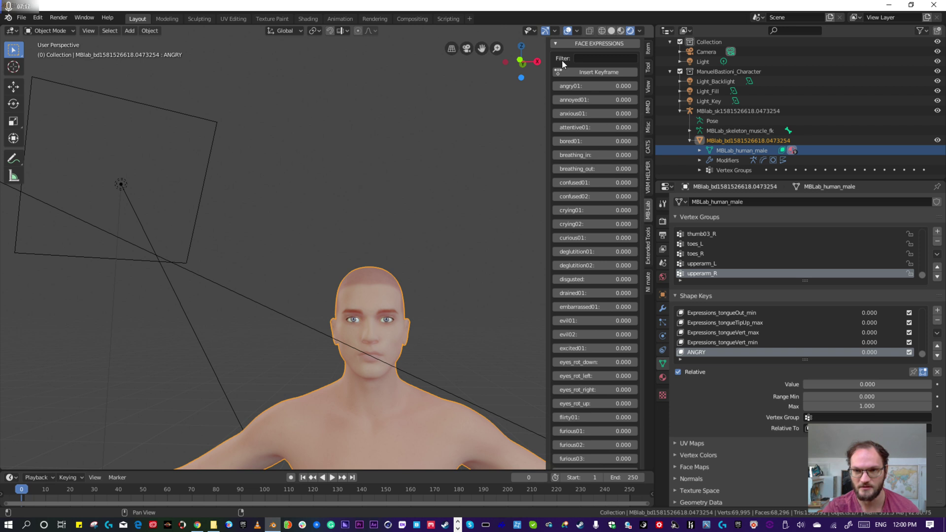
{"action": "left_click", "coordinate": [46, 31]}
{"action": "left_click", "coordinate": [50, 53]}
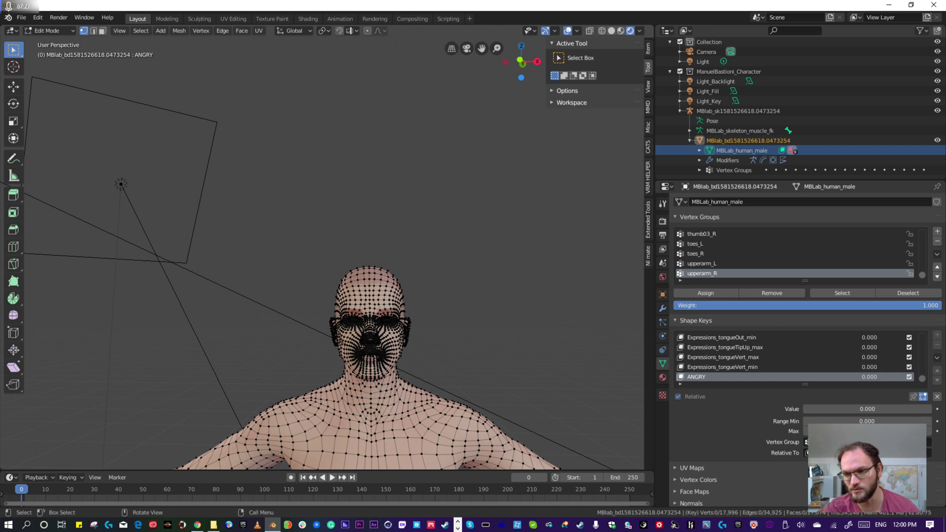
Step: Return the character to Object Mode and minimize Blender
{"action": "left_click", "coordinate": [48, 31]}
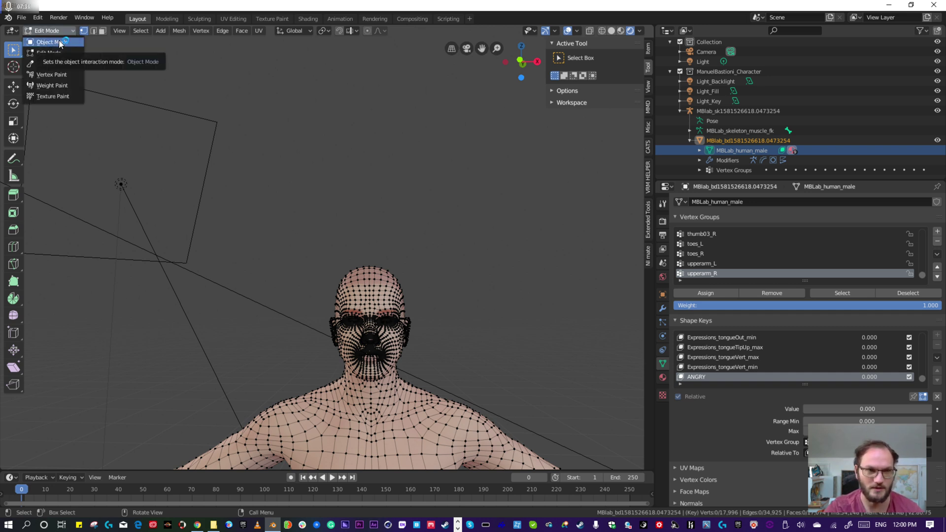
{"action": "key", "text": "Return"}
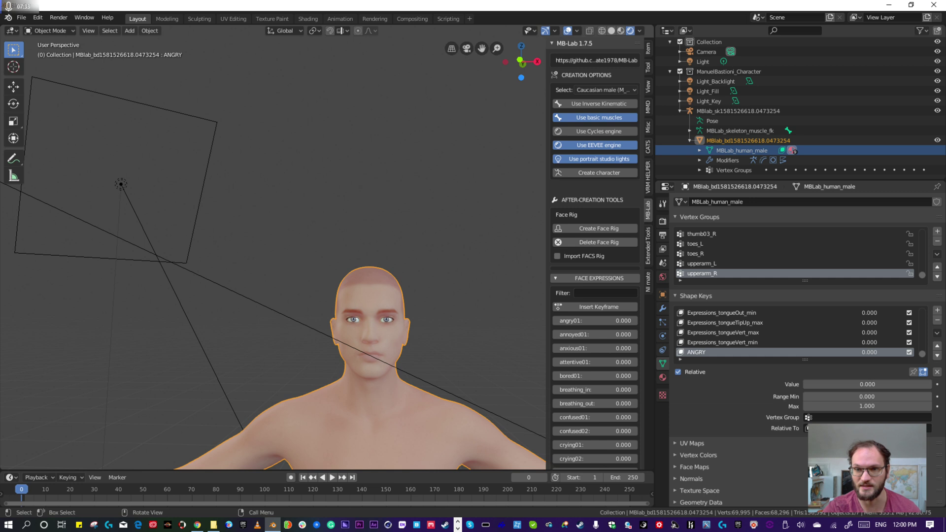
{"action": "left_click", "coordinate": [888, 9]}
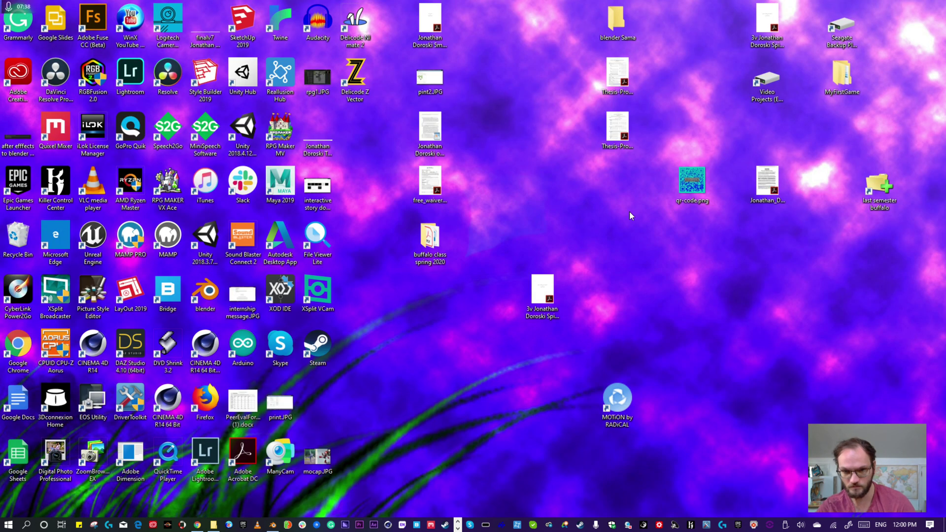
Step: In Chrome's Week 1: Mocap Research post, select Radical Motion and follow its getrad.co link
{"action": "left_click", "coordinate": [198, 525]}
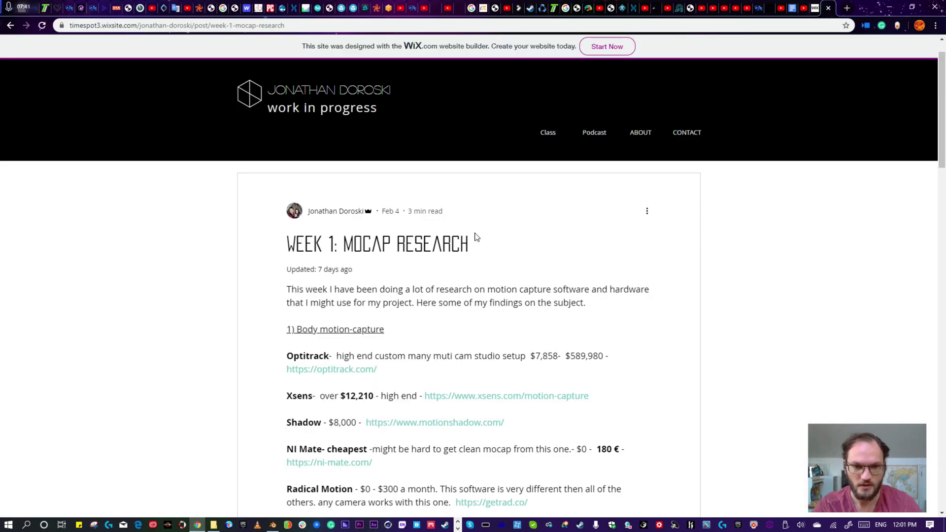
{"action": "scroll", "coordinate": [512, 401], "scroll_direction": "down", "scroll_amount": 3}
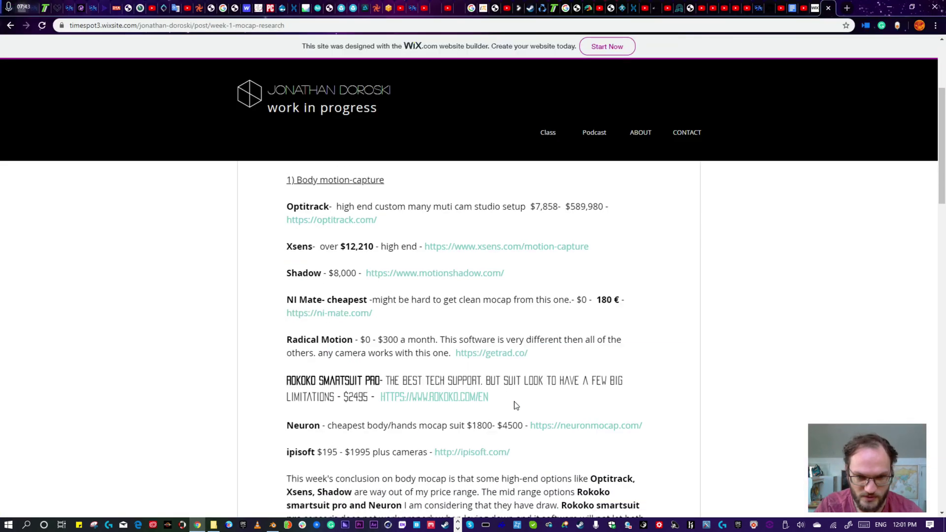
{"action": "scroll", "coordinate": [353, 364], "scroll_direction": "up", "scroll_amount": 1}
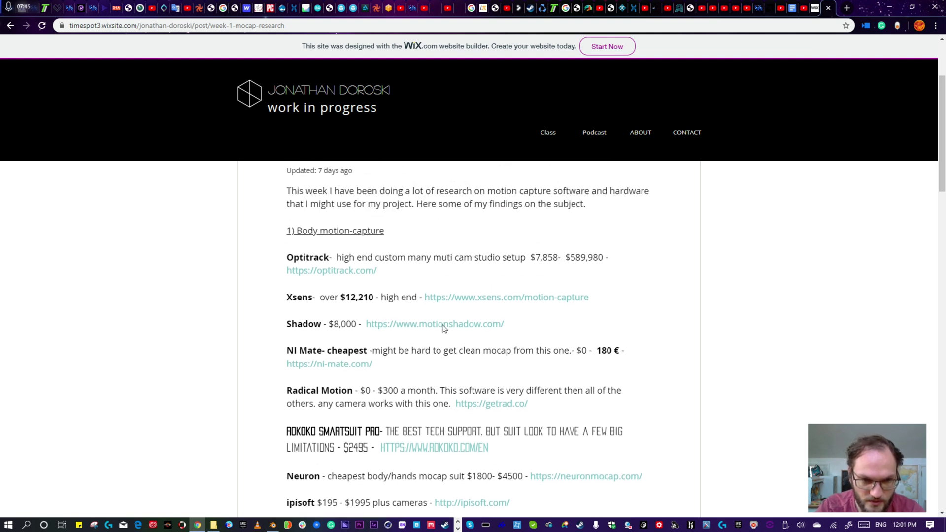
{"action": "scroll", "coordinate": [330, 342], "scroll_direction": "up", "scroll_amount": 2}
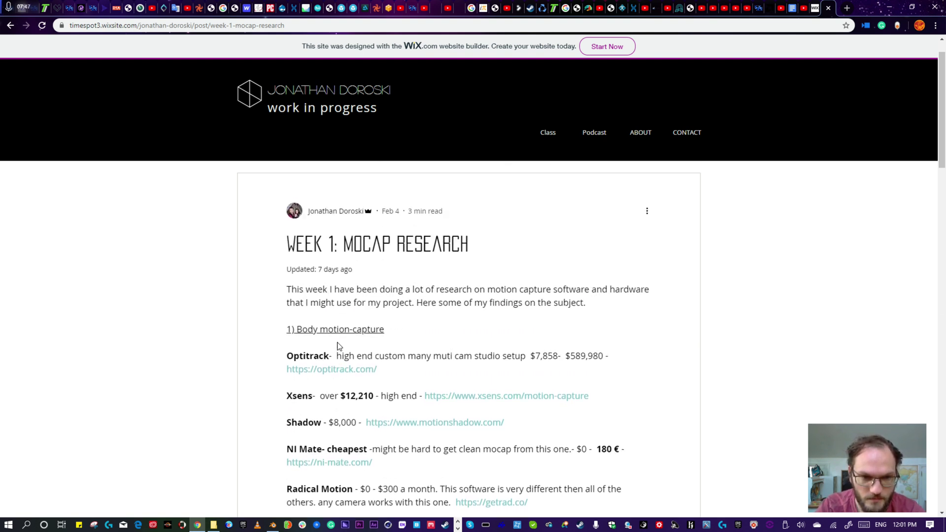
{"action": "scroll", "coordinate": [340, 335], "scroll_direction": "down", "scroll_amount": 2}
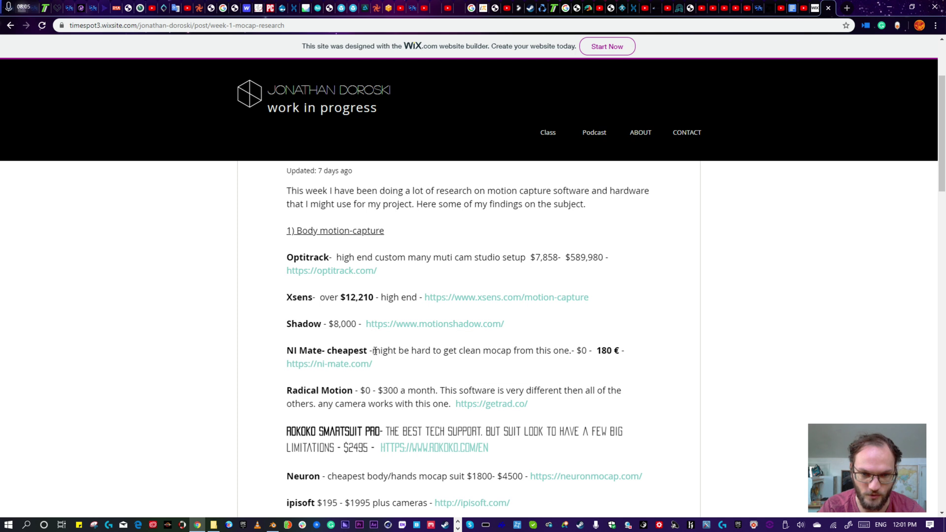
{"action": "left_click_drag", "start_coordinate": [375, 351], "coordinate": [383, 352]}
{"action": "scroll", "coordinate": [394, 384], "scroll_direction": "down", "scroll_amount": 2}
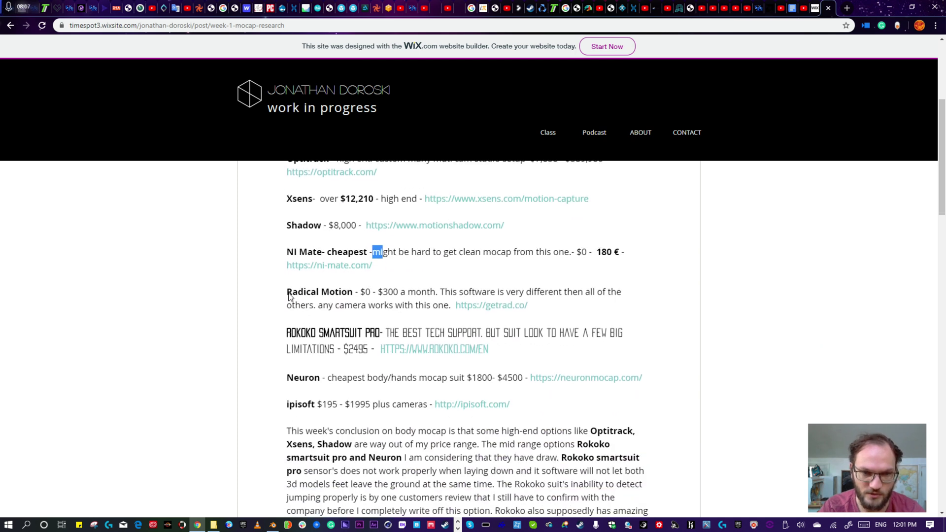
{"action": "left_click_drag", "start_coordinate": [293, 295], "coordinate": [356, 294]}
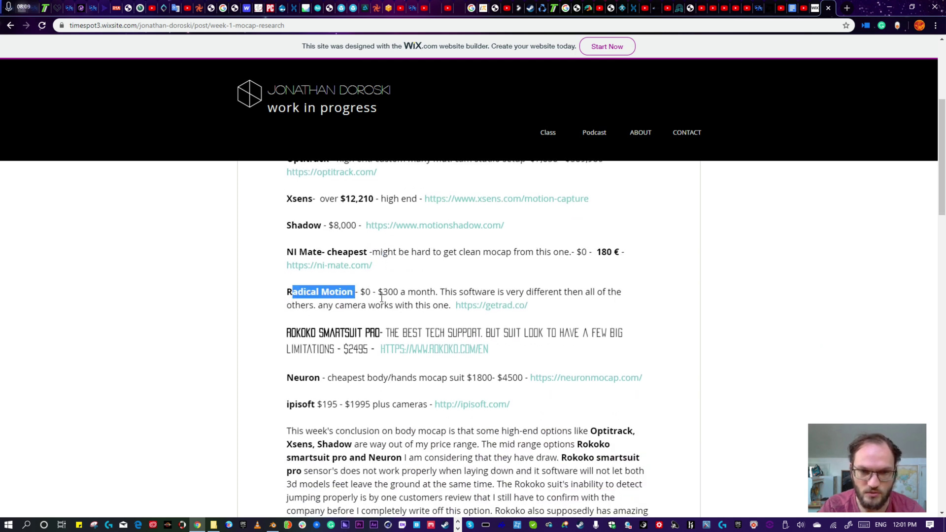
{"action": "left_click", "coordinate": [483, 307]}
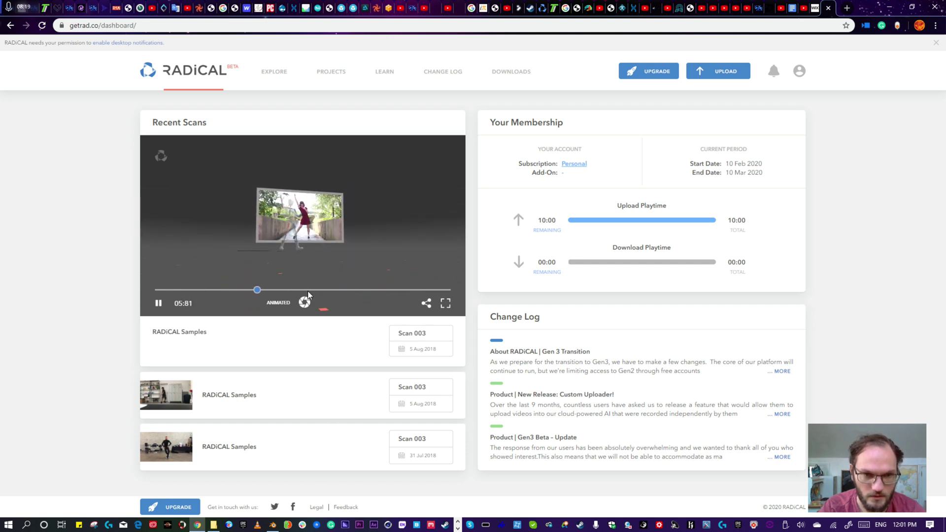
Step: Open and close the Scan 003 share overlay, then play the scan full screen
{"action": "left_click", "coordinate": [427, 304]}
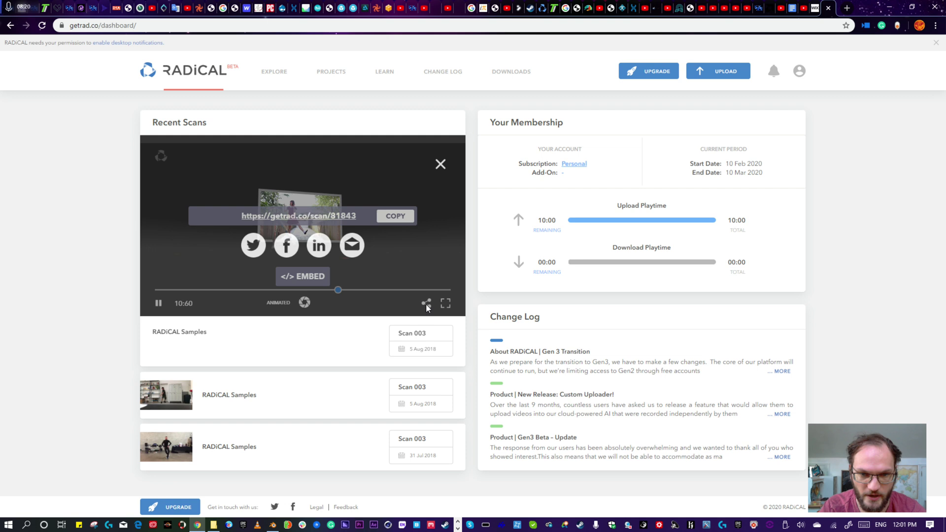
{"action": "left_click", "coordinate": [440, 164]}
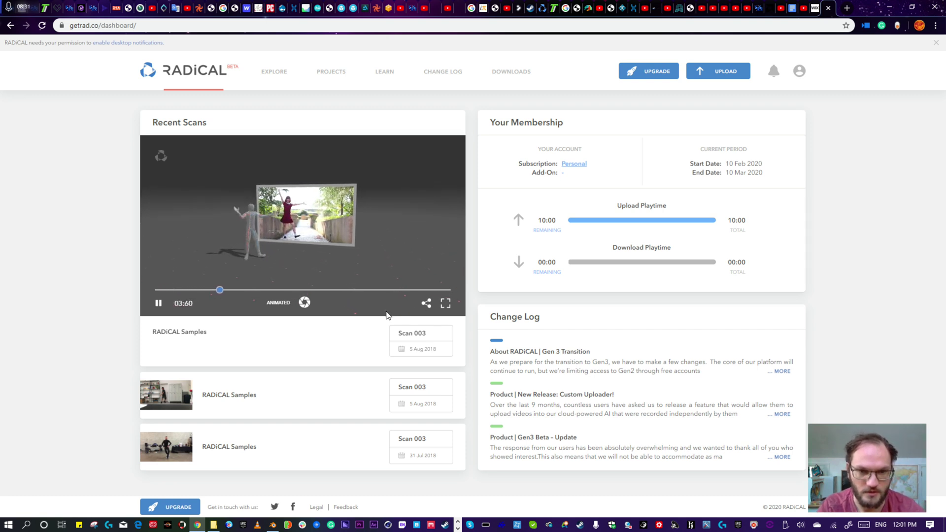
{"action": "left_click", "coordinate": [445, 303]}
Step: Orbit and zoom around the dancing skeleton and video frame, then exit full screen
{"action": "left_click_drag", "start_coordinate": [353, 276], "coordinate": [450, 423]}
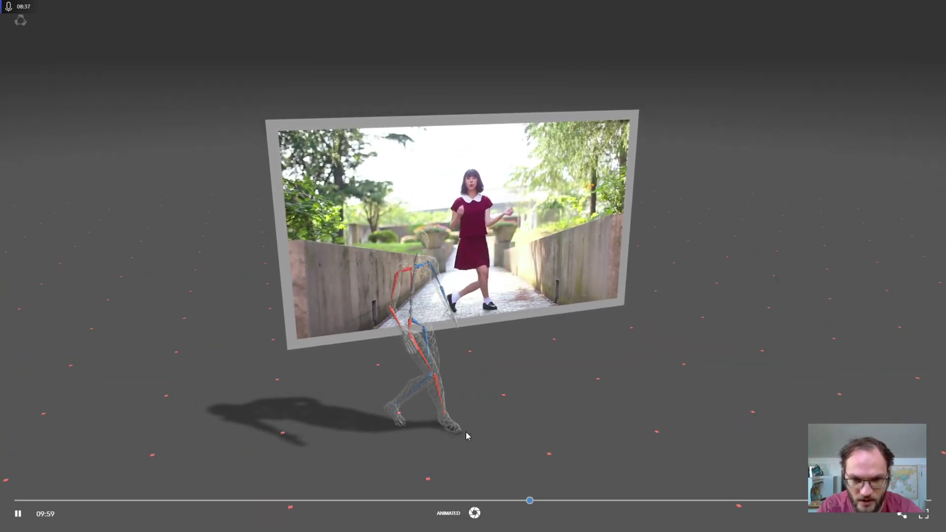
{"action": "left_click_drag", "start_coordinate": [412, 434], "coordinate": [480, 250]}
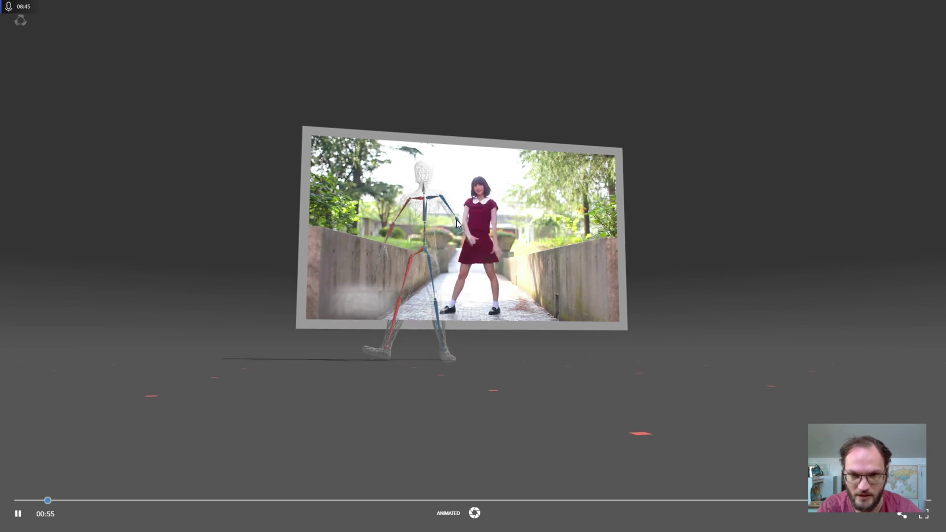
{"action": "left_click_drag", "start_coordinate": [446, 276], "coordinate": [431, 239]}
{"action": "scroll", "coordinate": [432, 241], "scroll_direction": "down", "scroll_amount": 3}
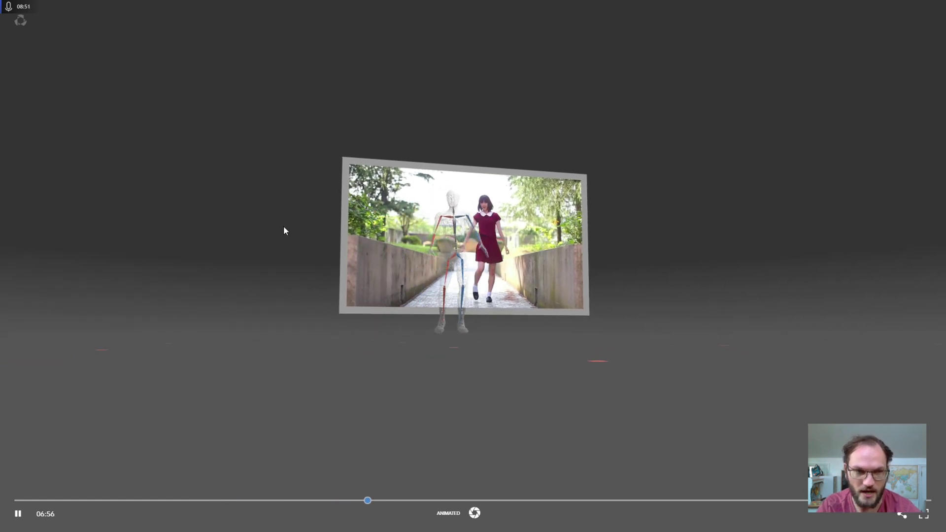
{"action": "key", "text": "Escape"}
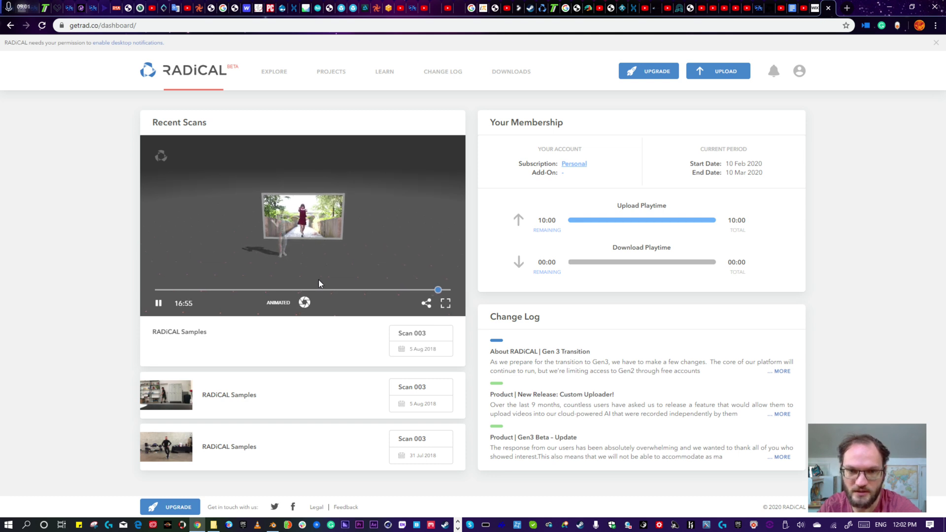
Step: Pause the scan, check the Wix tab, and go back to the mocap research post
{"action": "left_click", "coordinate": [158, 303]}
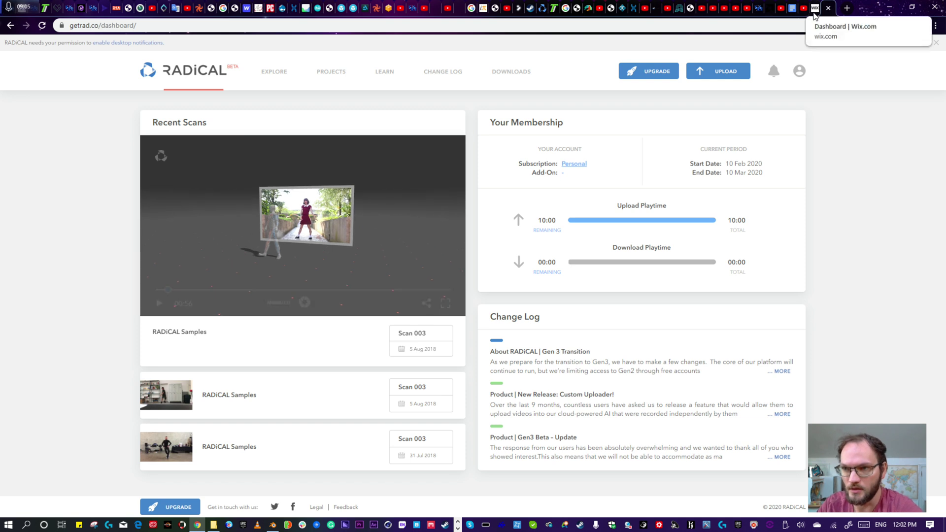
{"action": "left_click", "coordinate": [815, 14]}
{"action": "left_click", "coordinate": [830, 14]}
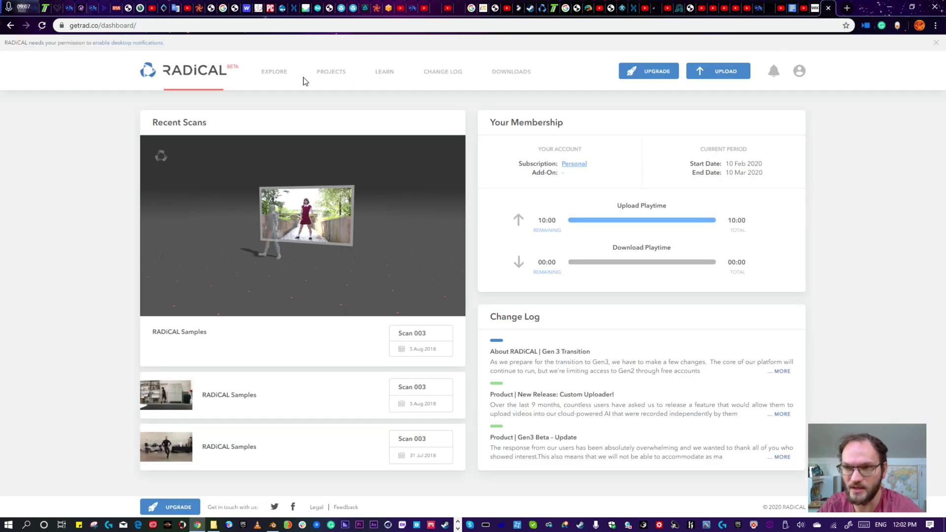
{"action": "left_click", "coordinate": [9, 26]}
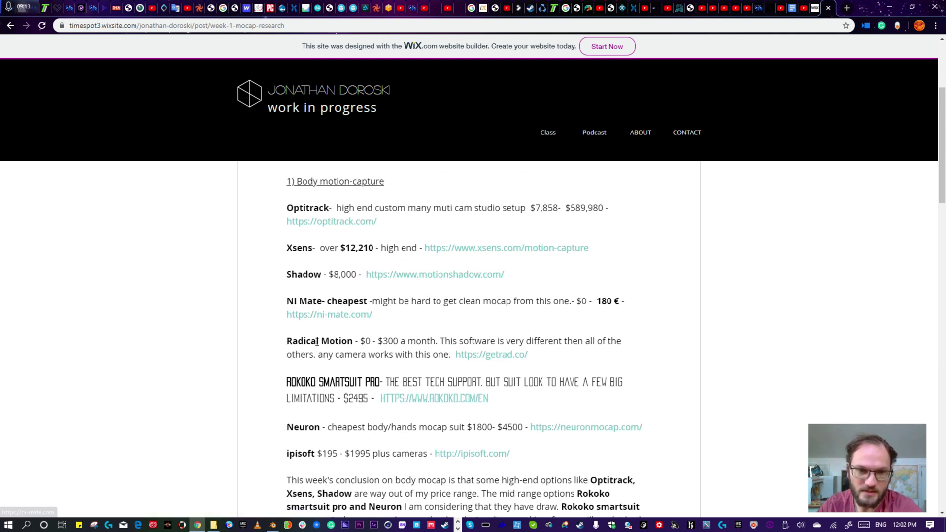
Step: Select the Radical Motion name, scroll down, and follow the Neuron link to neuronmocap.com
{"action": "left_click_drag", "start_coordinate": [293, 342], "coordinate": [353, 345]}
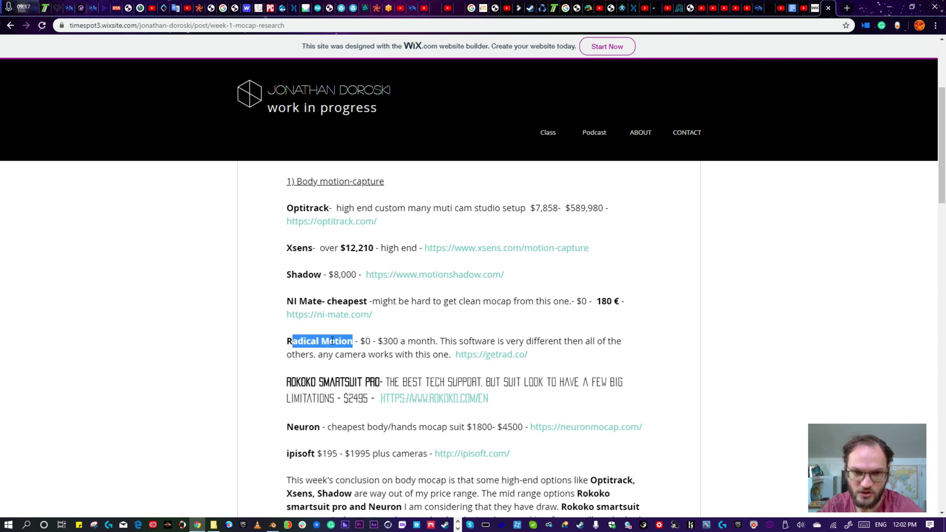
{"action": "double_click", "coordinate": [333, 341]}
{"action": "mouse_move", "coordinate": [286, 342]}
{"action": "left_mouse_down"}
{"action": "mouse_move", "coordinate": [356, 339]}
{"action": "mouse_move", "coordinate": [288, 339]}
{"action": "left_mouse_up"}
{"action": "left_click", "coordinate": [355, 337]}
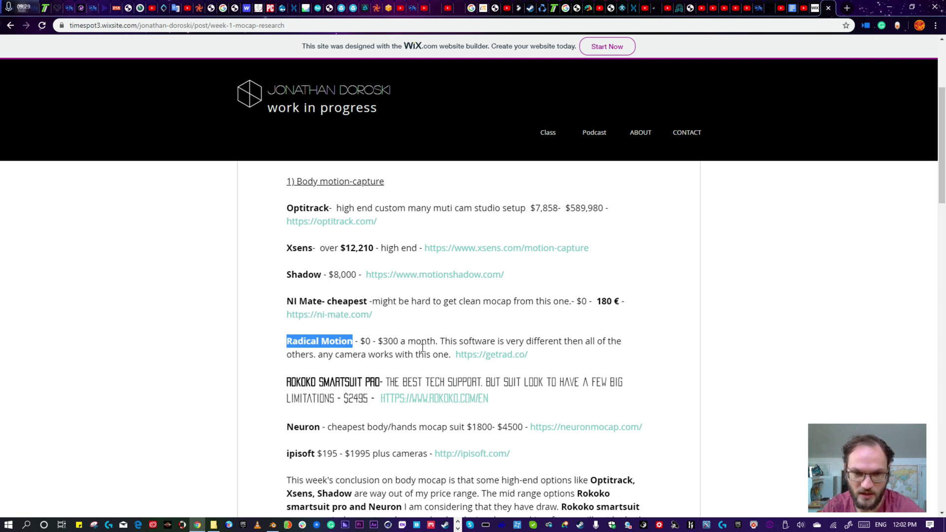
{"action": "scroll", "coordinate": [394, 343], "scroll_direction": "down", "scroll_amount": 2}
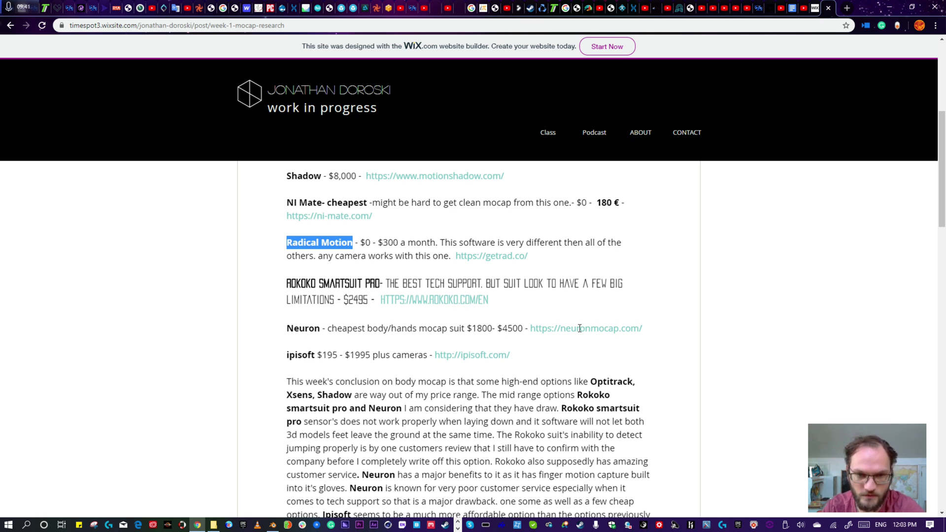
{"action": "left_click", "coordinate": [610, 330]}
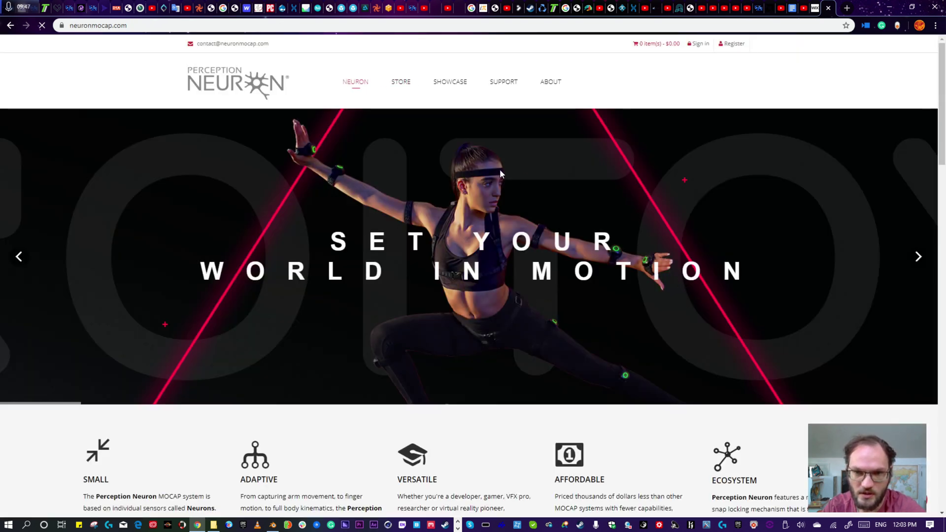
Step: Browse the Perception Neuron V2 products from the site's store menu
{"action": "mouse_move", "coordinate": [400, 82]}
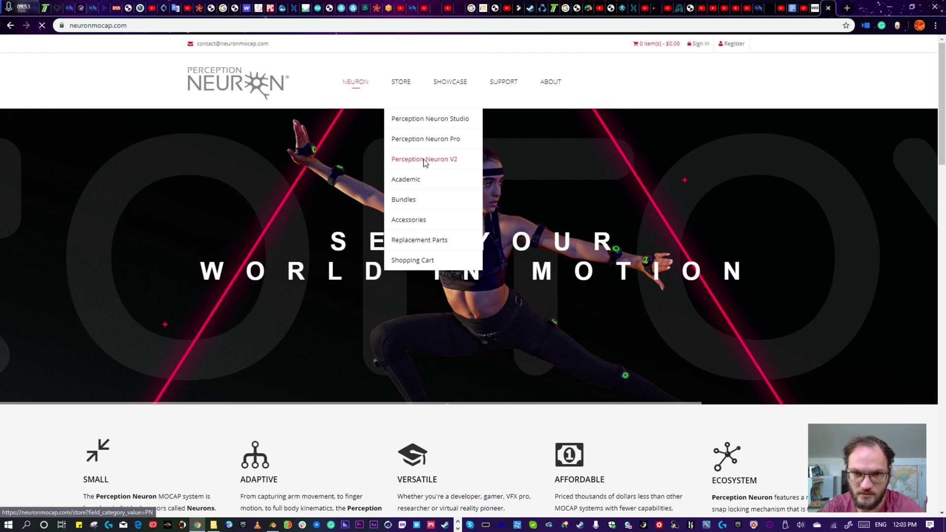
{"action": "left_click", "coordinate": [424, 163]}
{"action": "scroll", "coordinate": [439, 295], "scroll_direction": "down", "scroll_amount": 5}
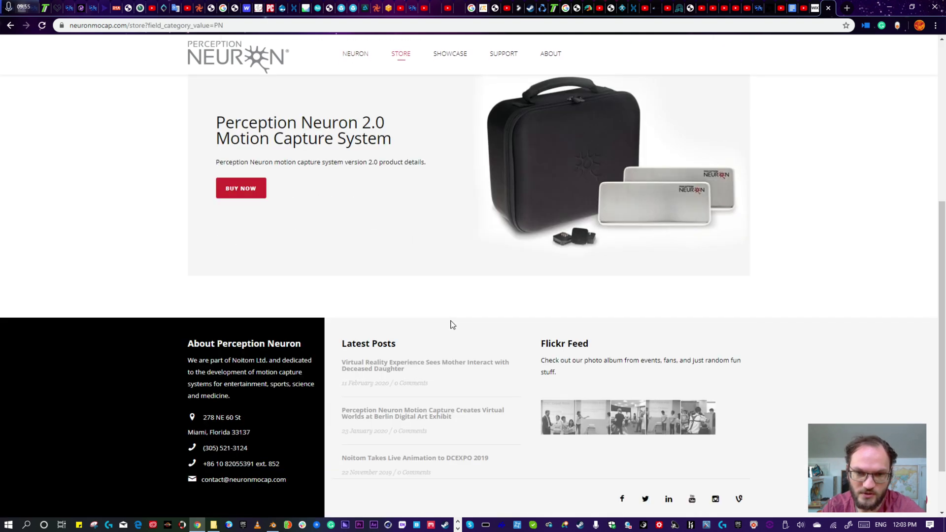
{"action": "scroll", "coordinate": [450, 323], "scroll_direction": "up", "scroll_amount": 5}
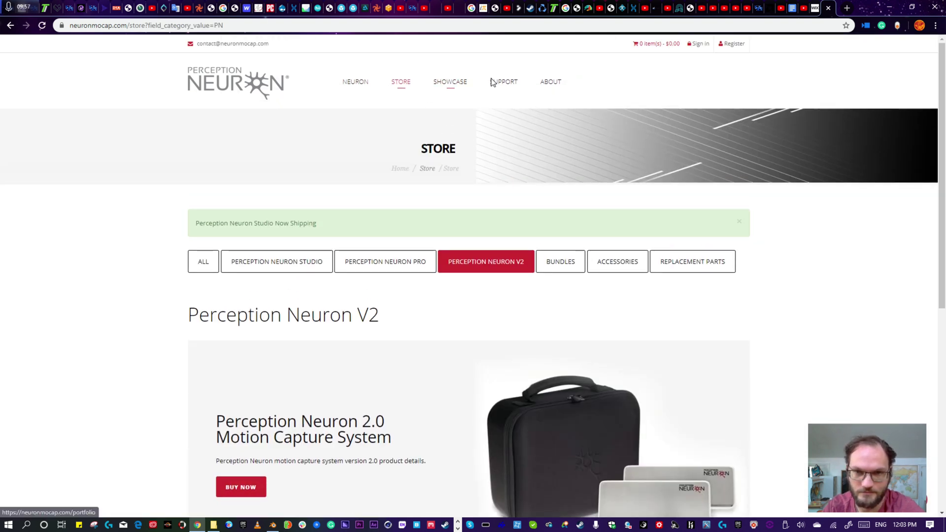
Step: Look through the SHOWCASE and SUPPORT menus and portfolio, then switch to the Wix dashboard
{"action": "mouse_move", "coordinate": [495, 91]}
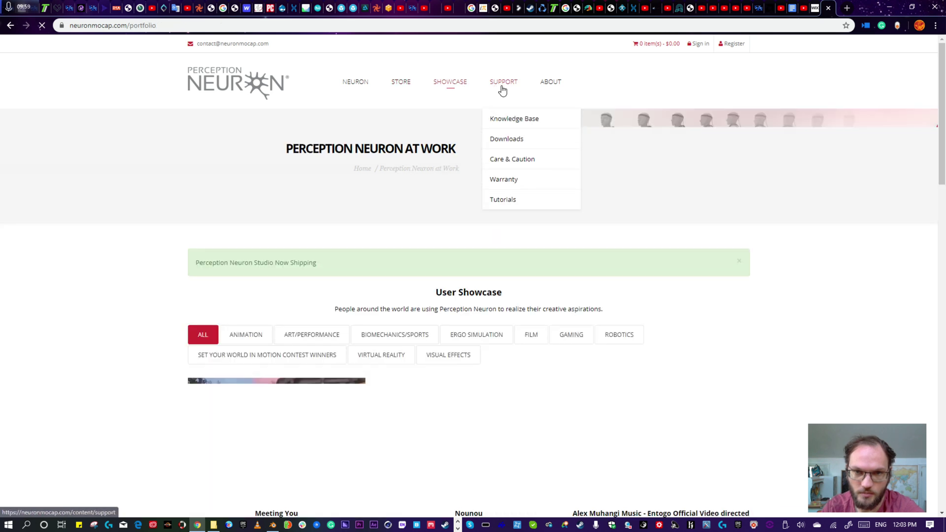
{"action": "scroll", "coordinate": [407, 220], "scroll_direction": "down", "scroll_amount": 3}
{"action": "scroll", "coordinate": [401, 147], "scroll_direction": "up", "scroll_amount": 3}
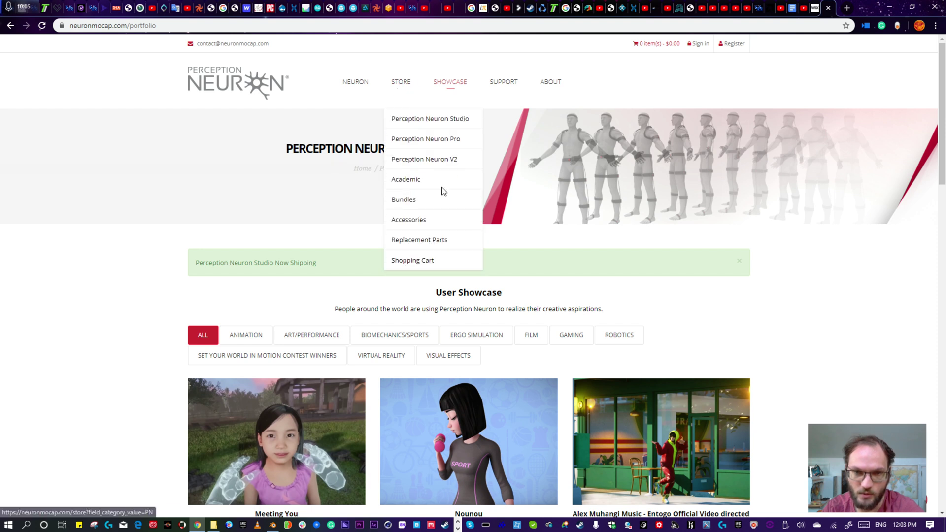
{"action": "mouse_move", "coordinate": [525, 83]}
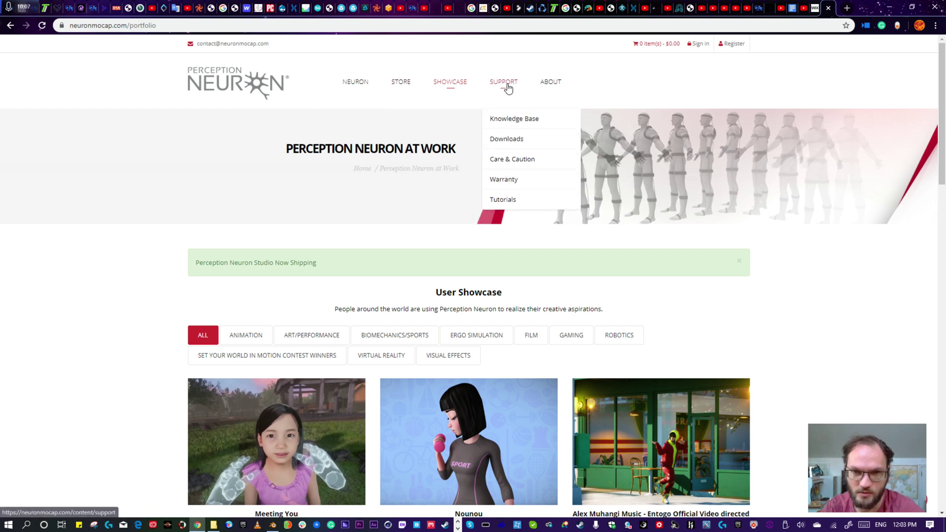
{"action": "scroll", "coordinate": [428, 343], "scroll_direction": "down", "scroll_amount": 3}
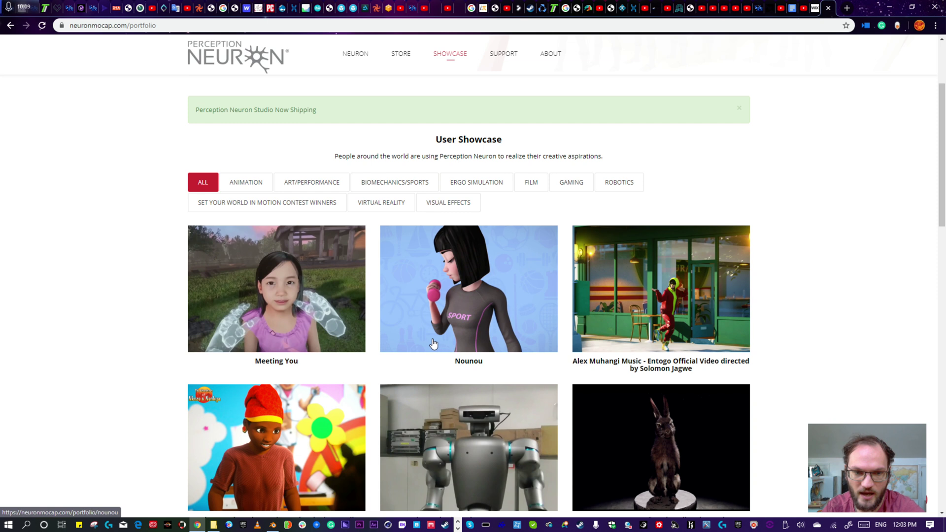
{"action": "scroll", "coordinate": [433, 343], "scroll_direction": "up", "scroll_amount": 3}
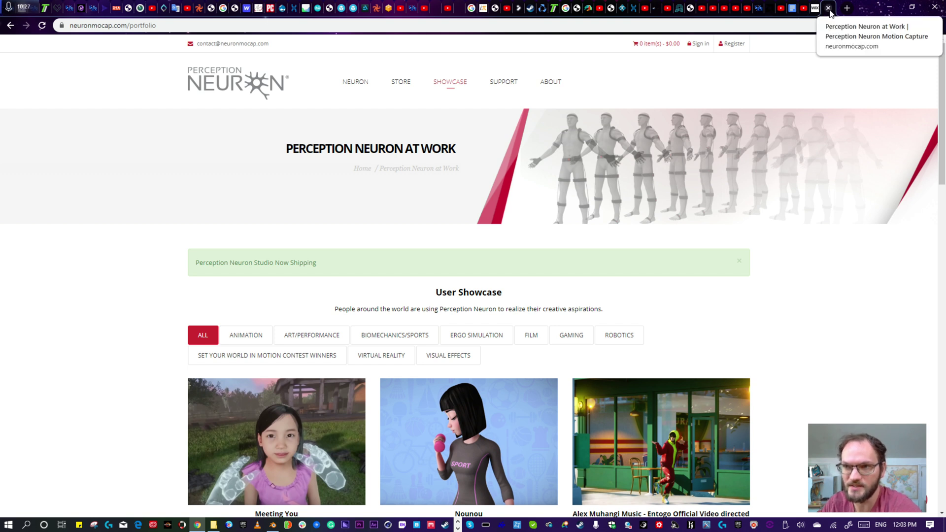
{"action": "left_click", "coordinate": [813, 13]}
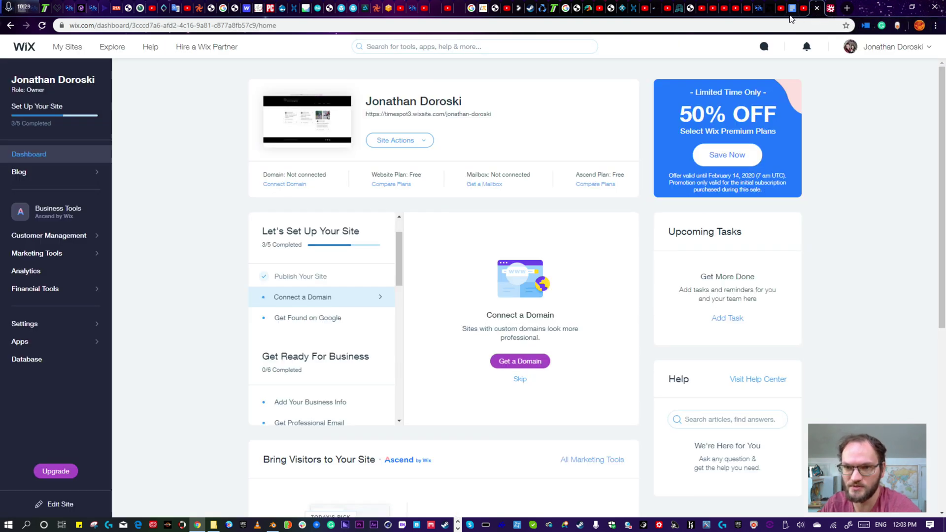
Step: Go back three pages to the mocap post's Rokoko Smartsuit Pro entry at $2495
{"action": "left_click", "coordinate": [830, 10]}
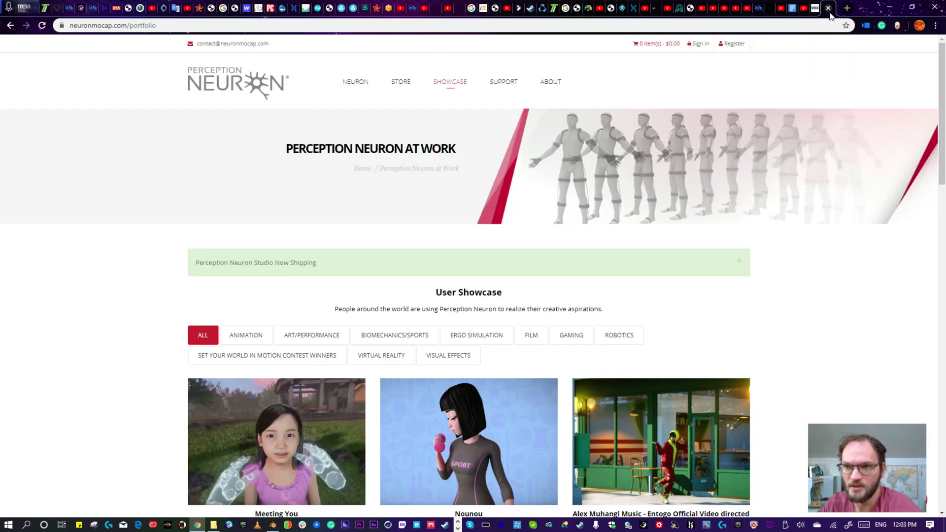
{"action": "left_click", "coordinate": [11, 27]}
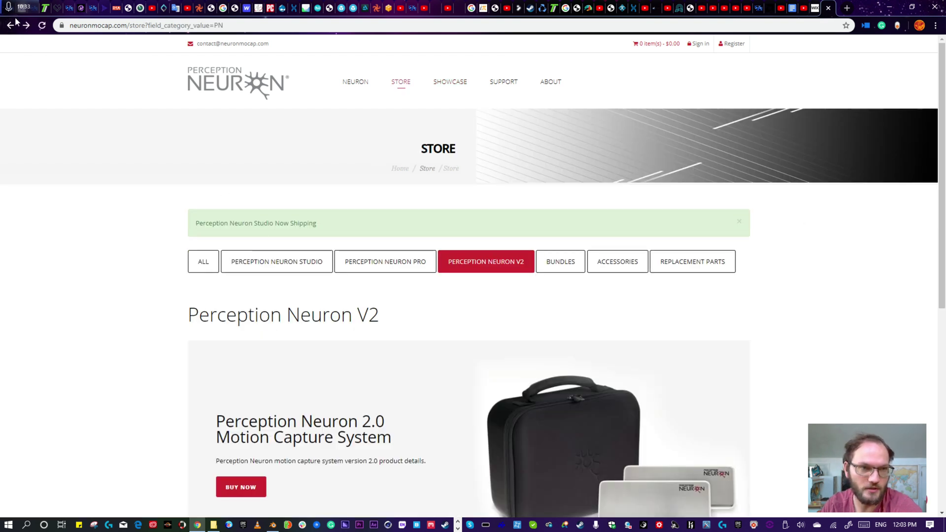
{"action": "left_click", "coordinate": [12, 27]}
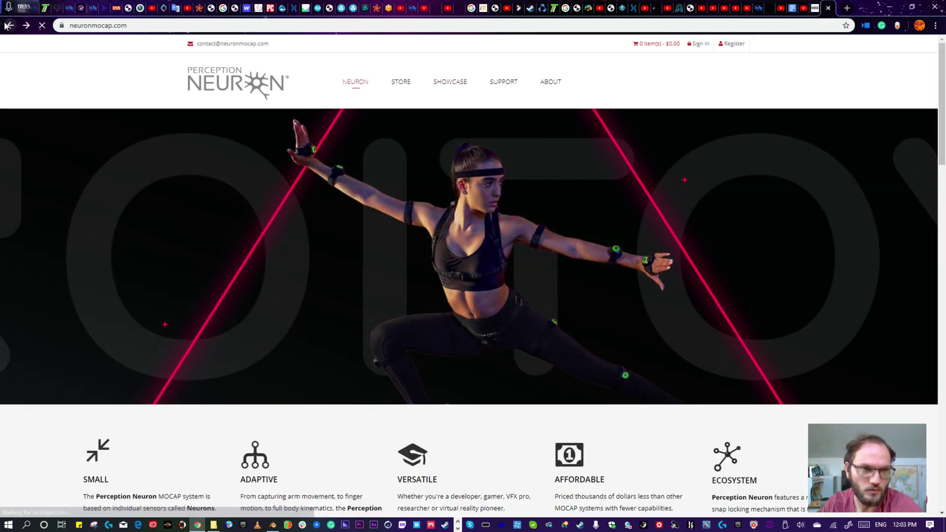
{"action": "left_click", "coordinate": [11, 26]}
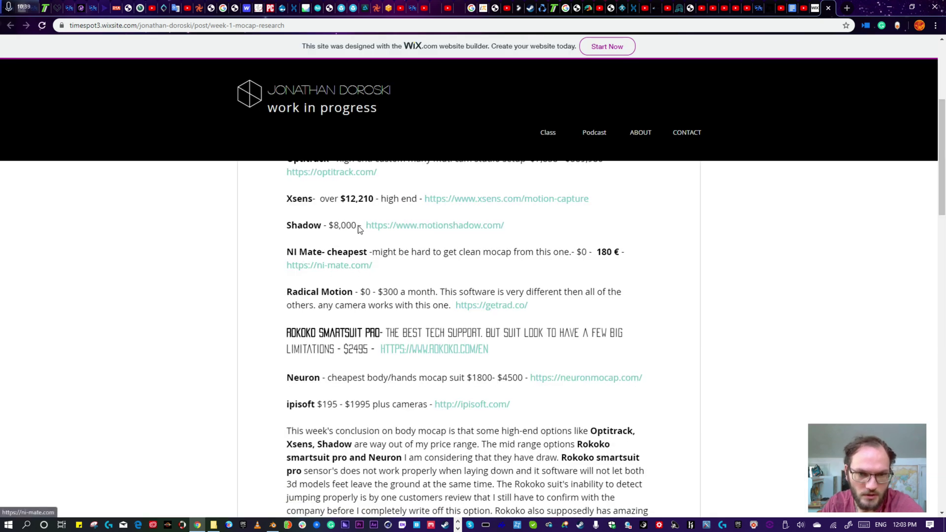
{"action": "scroll", "coordinate": [361, 220], "scroll_direction": "up", "scroll_amount": 3}
{"action": "scroll", "coordinate": [344, 349], "scroll_direction": "down", "scroll_amount": 4}
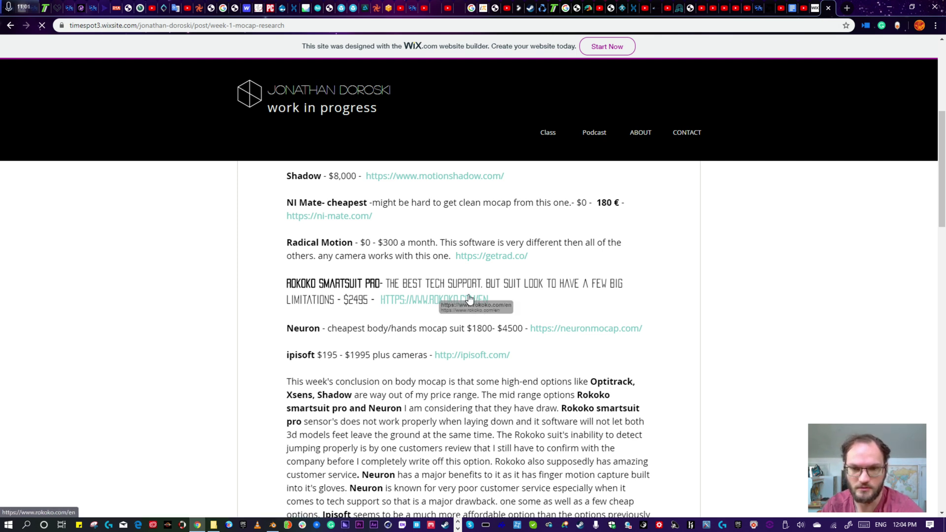
Step: Search Google for rokoko in a new tab
{"action": "left_click", "coordinate": [846, 8]}
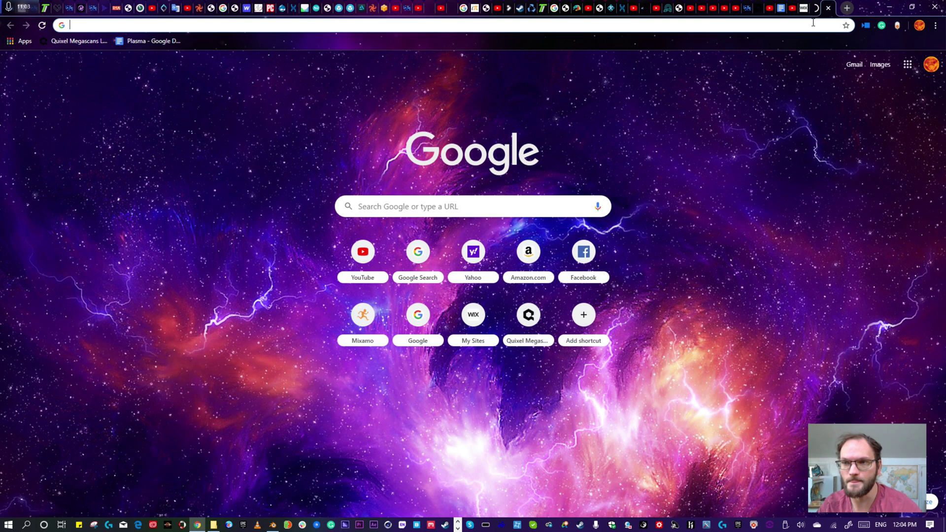
{"action": "type", "text": "RO"}
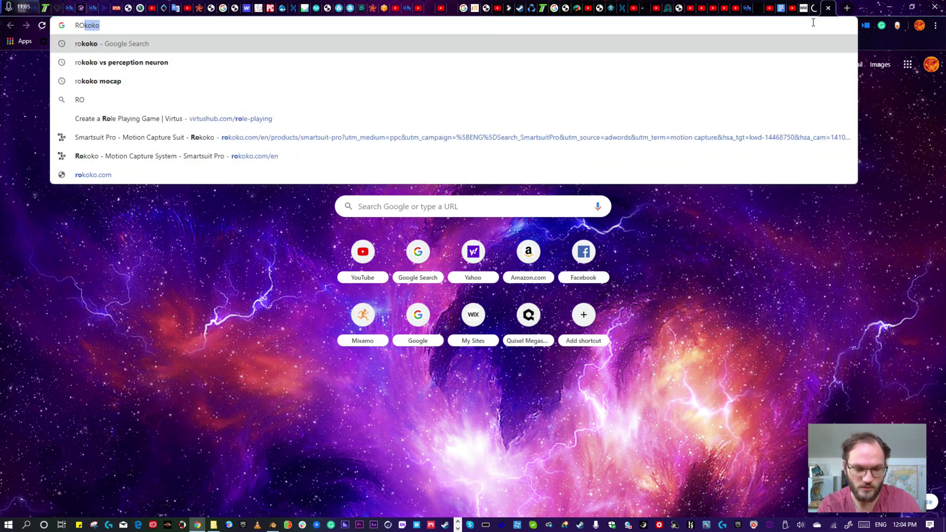
{"action": "key", "text": "Return"}
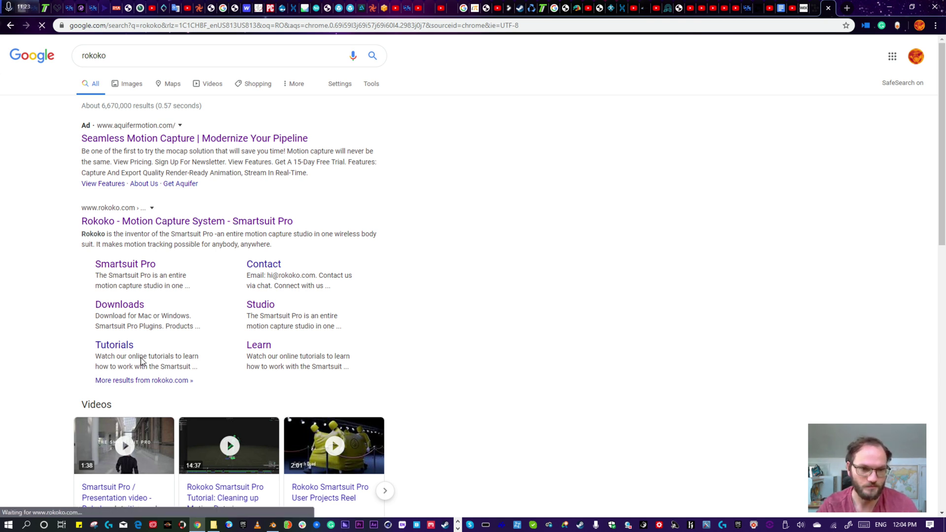
Step: Open the Smartsuit Pro video, go back to the new-tab page, then view rokoko.com
{"action": "left_click", "coordinate": [117, 490]}
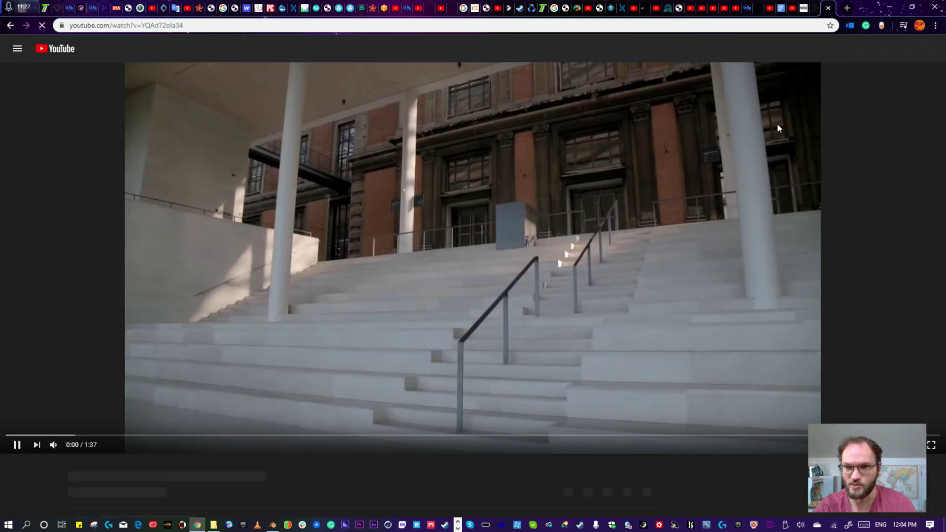
{"action": "key", "text": "alt+Left"}
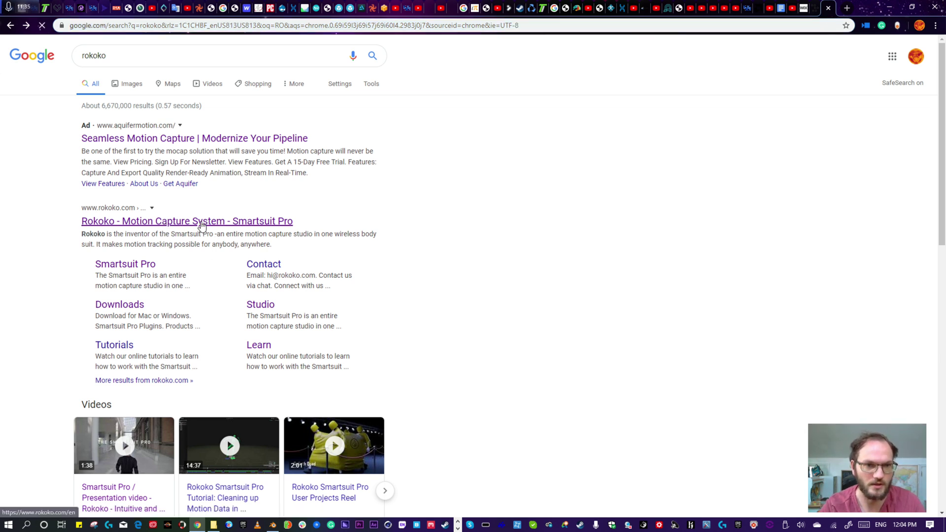
{"action": "scroll", "coordinate": [237, 254], "scroll_direction": "down", "scroll_amount": 6}
{"action": "scroll", "coordinate": [126, 316], "scroll_direction": "up", "scroll_amount": 6}
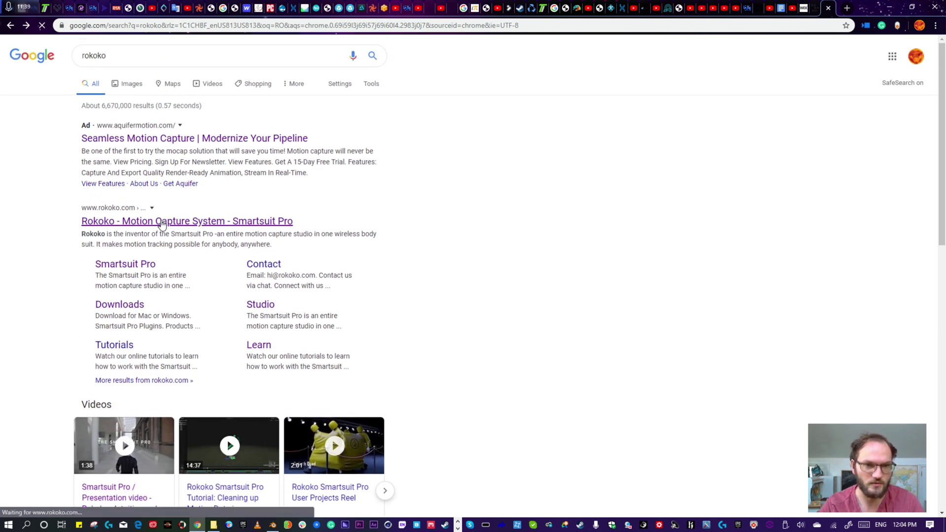
{"action": "left_click", "coordinate": [12, 25]}
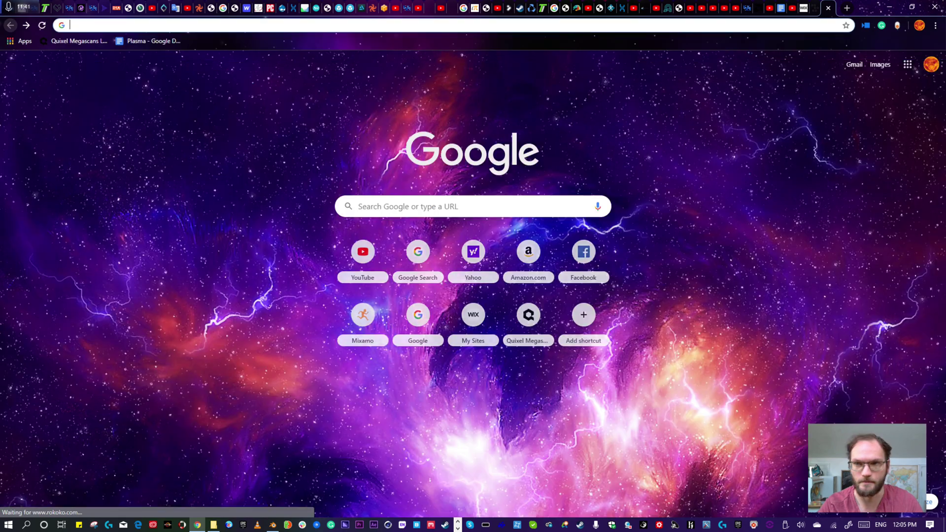
{"action": "left_click", "coordinate": [817, 14]}
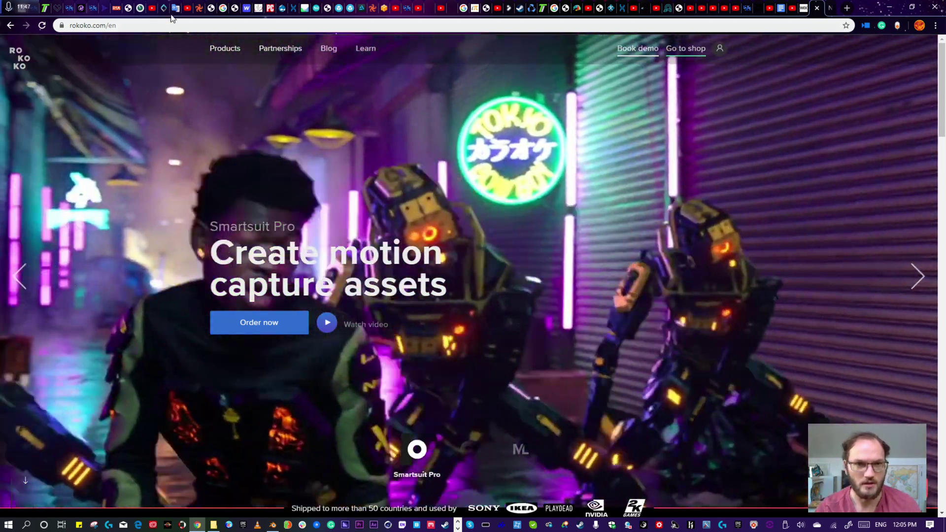
Step: Browse the rokoko.com Products and Partnerships menus, then return to the Wix dashboard
{"action": "mouse_move", "coordinate": [264, 50]}
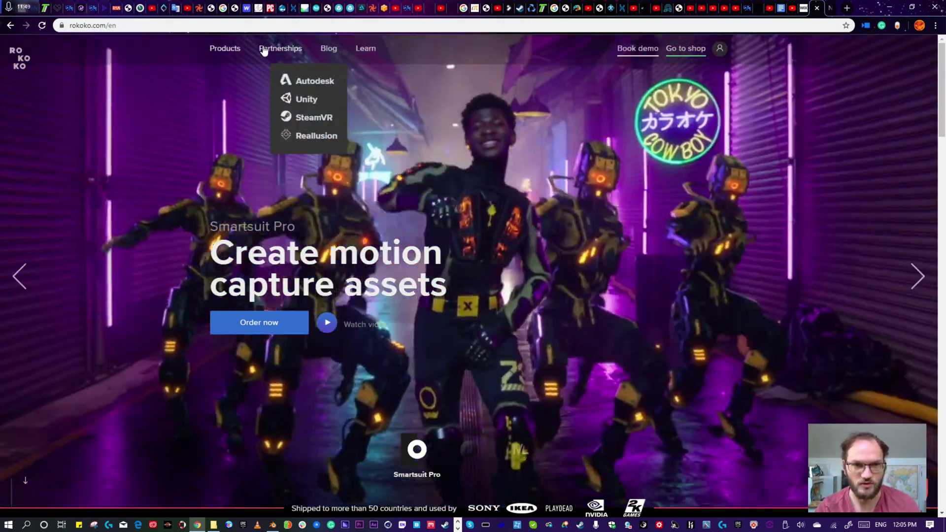
{"action": "mouse_move", "coordinate": [226, 49]}
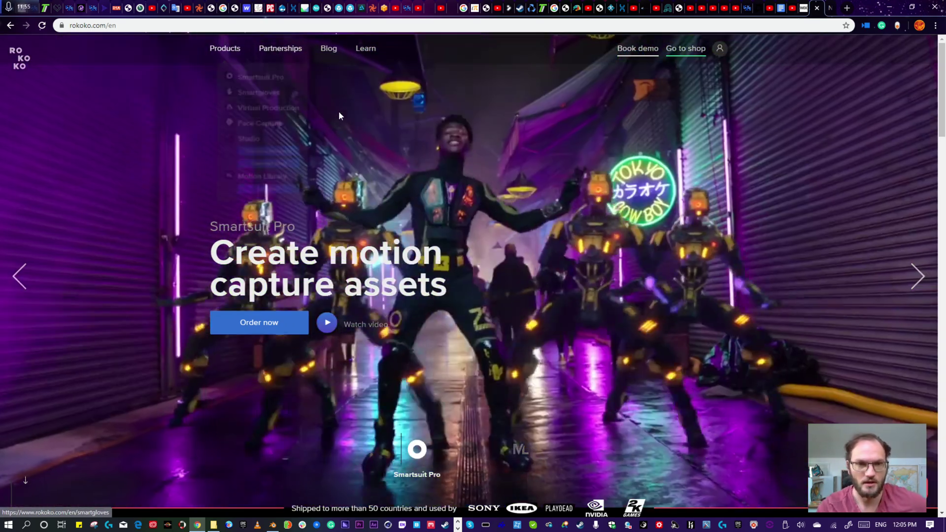
{"action": "mouse_move", "coordinate": [256, 101]}
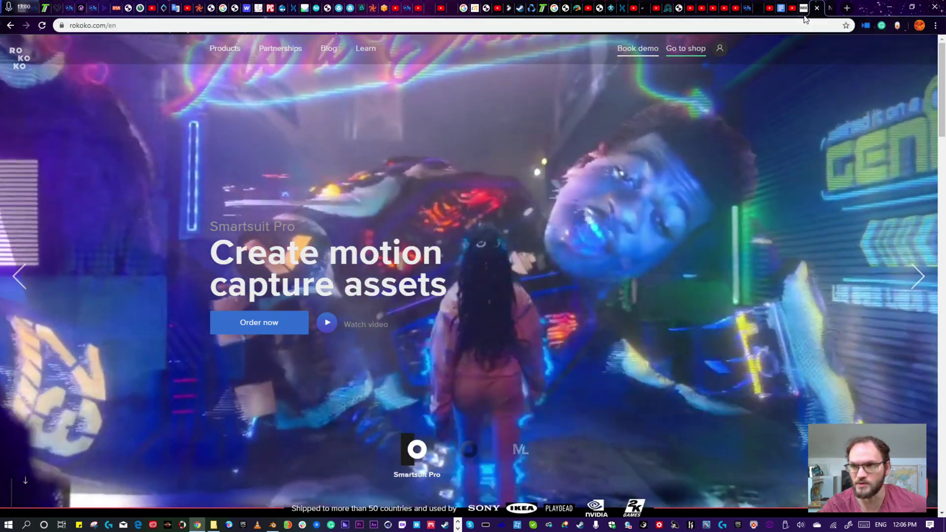
{"action": "left_click", "coordinate": [804, 15]}
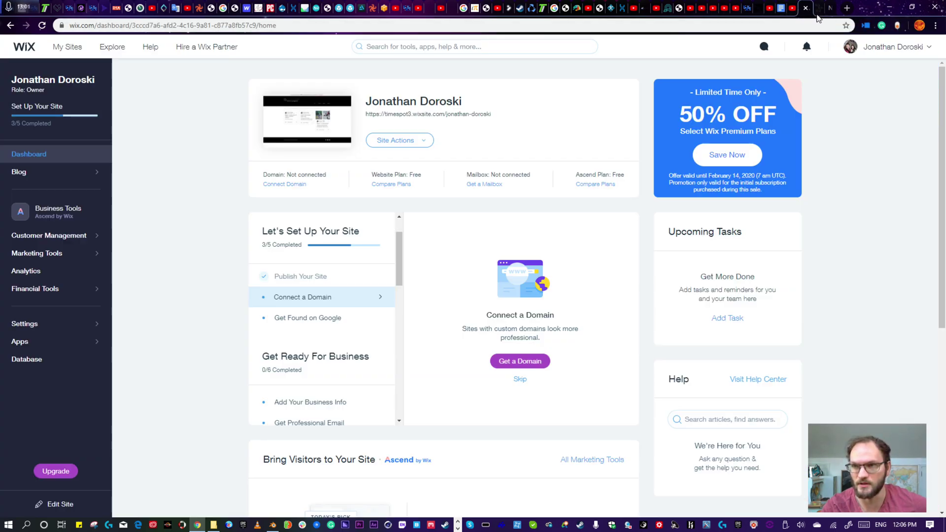
Step: Switch back to the rokoko.com home page with the Smartsuit Pro banner
{"action": "left_click", "coordinate": [816, 14]}
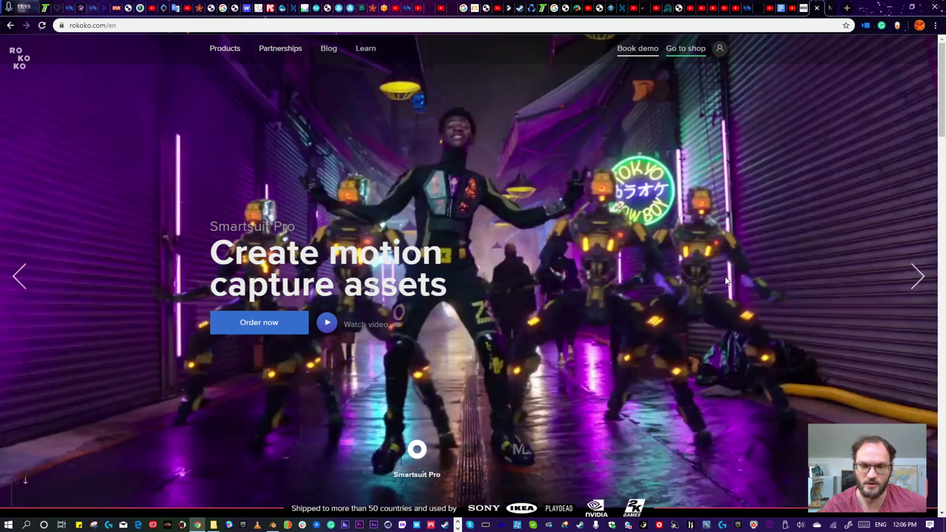
{"action": "scroll", "coordinate": [683, 247], "scroll_direction": "down", "scroll_amount": 1}
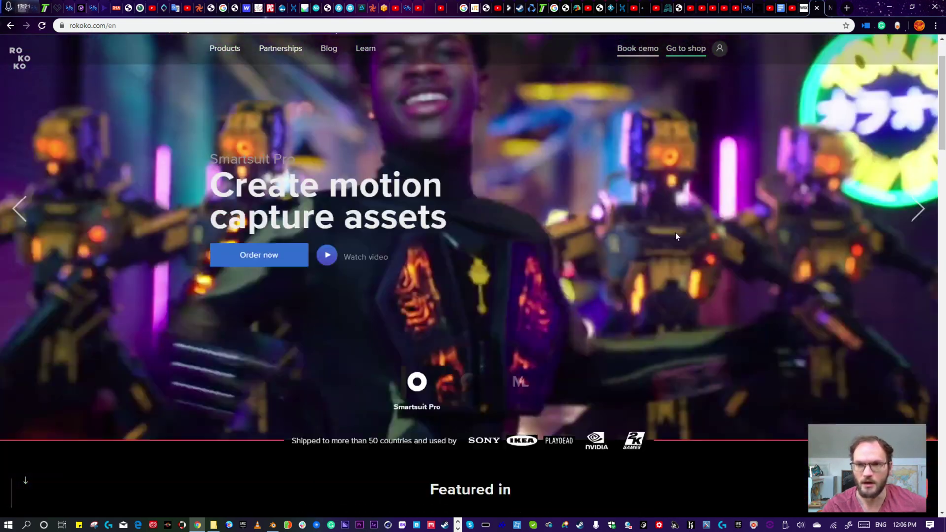
{"action": "scroll", "coordinate": [635, 270], "scroll_direction": "down", "scroll_amount": 11}
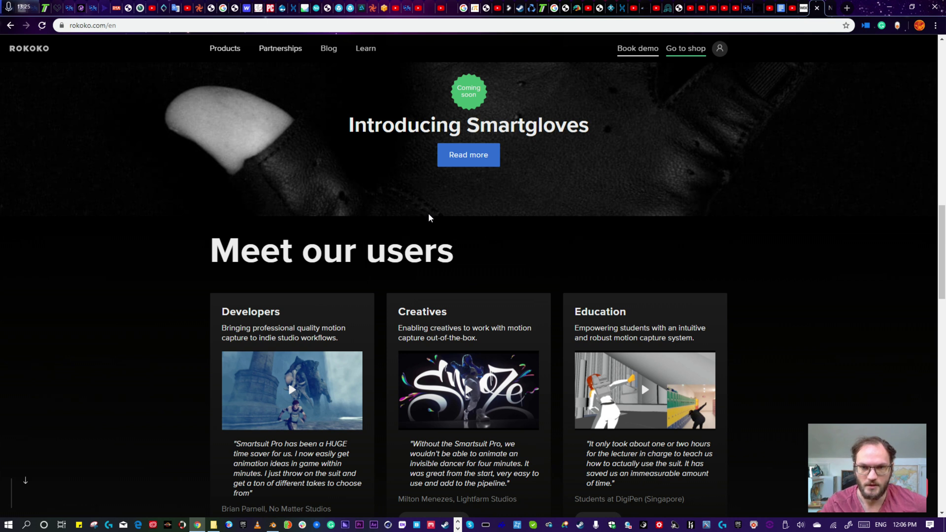
{"action": "scroll", "coordinate": [458, 246], "scroll_direction": "up", "scroll_amount": 2}
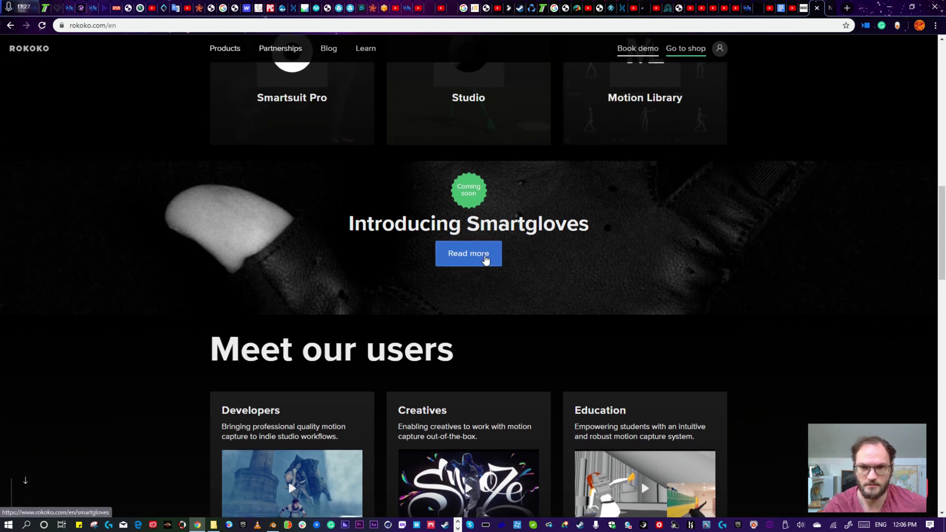
{"action": "scroll", "coordinate": [500, 302], "scroll_direction": "down", "scroll_amount": 4}
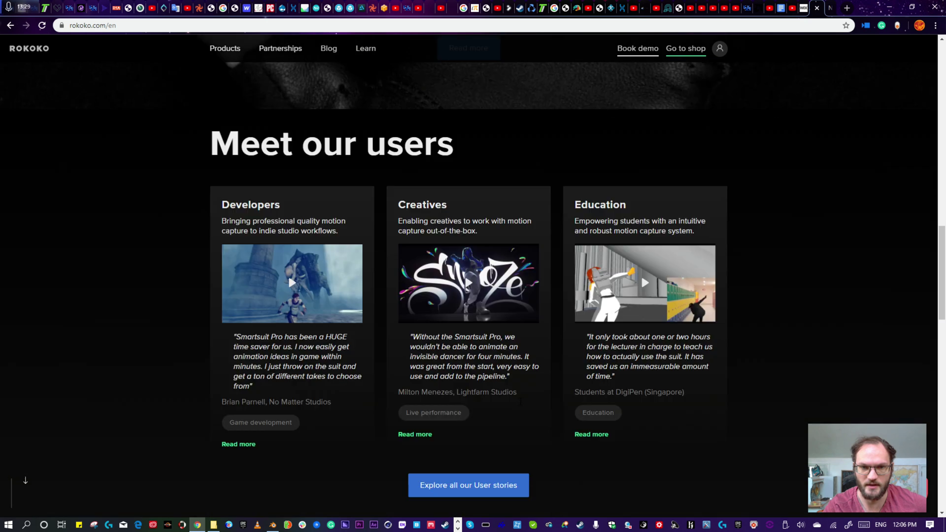
{"action": "scroll", "coordinate": [521, 402], "scroll_direction": "down", "scroll_amount": 1}
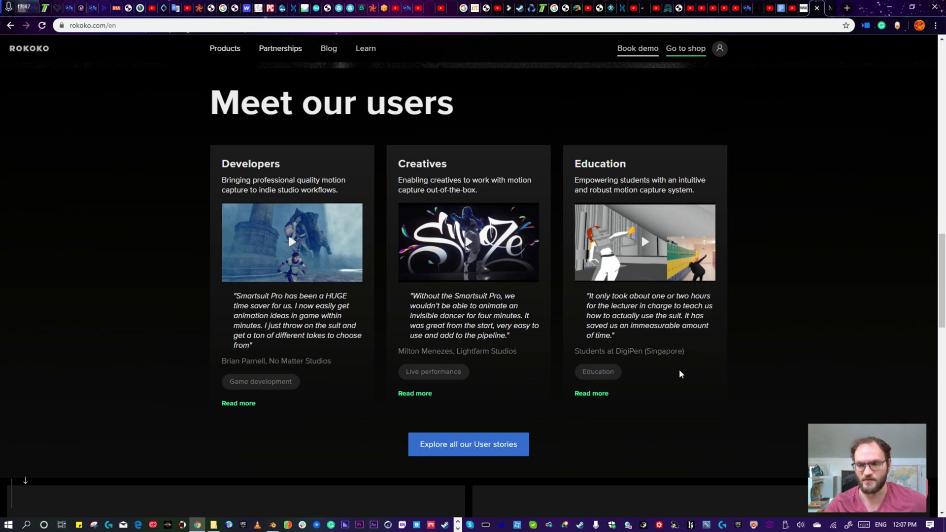
{"action": "scroll", "coordinate": [288, 271], "scroll_direction": "up", "scroll_amount": 4}
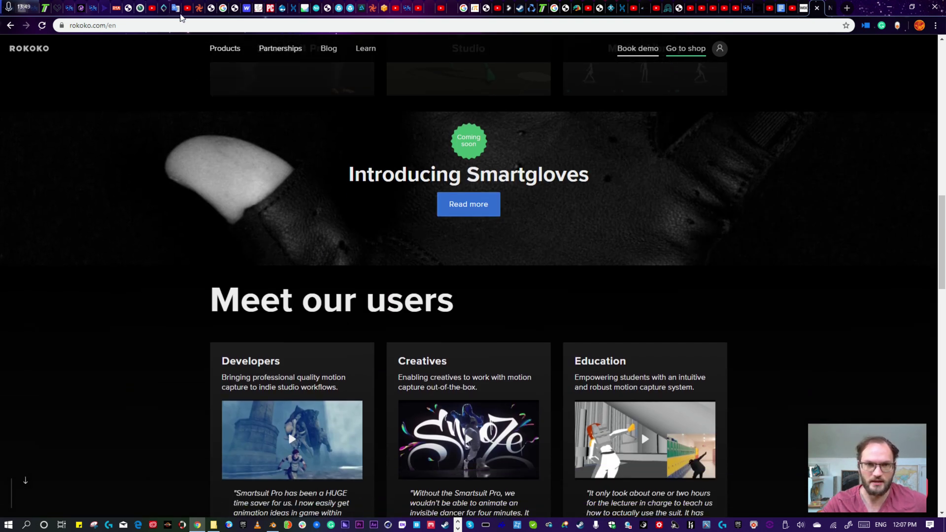
{"action": "mouse_move", "coordinate": [233, 47]}
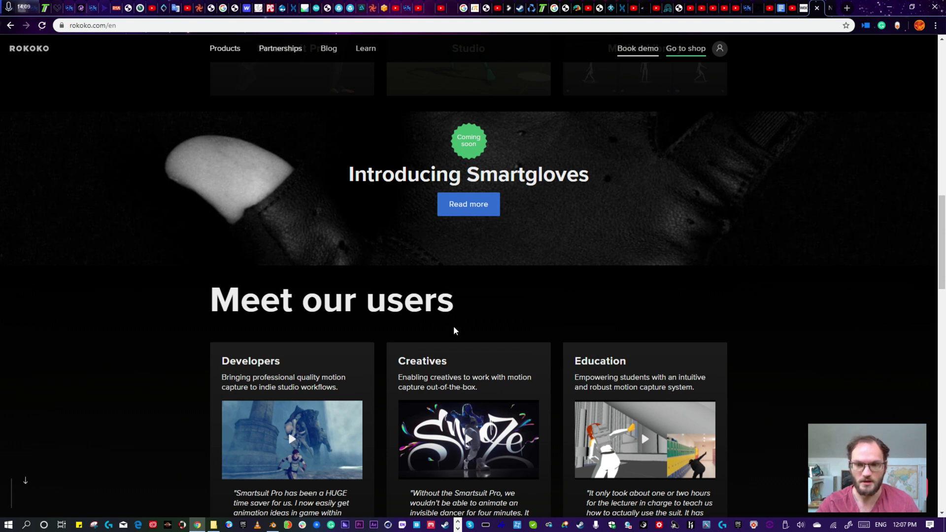
{"action": "scroll", "coordinate": [602, 230], "scroll_direction": "up", "scroll_amount": 10}
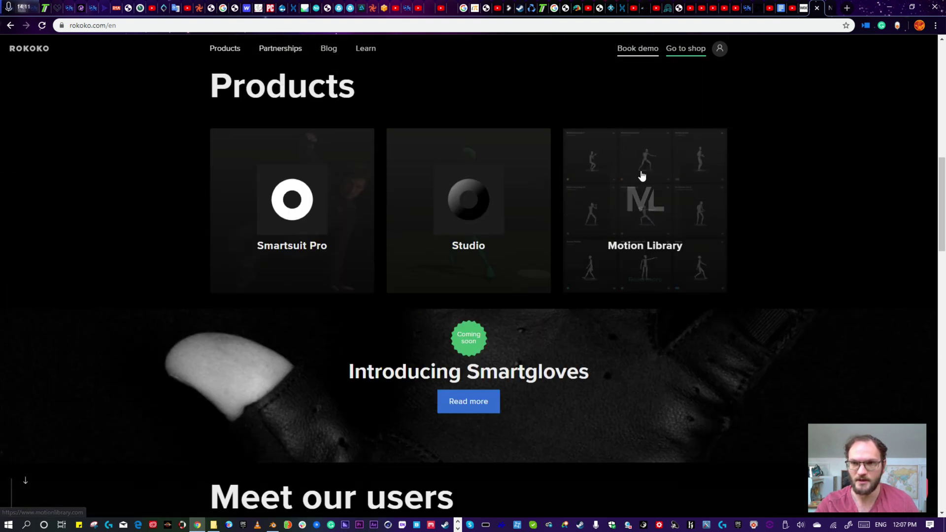
{"action": "scroll", "coordinate": [663, 167], "scroll_direction": "up", "scroll_amount": 6}
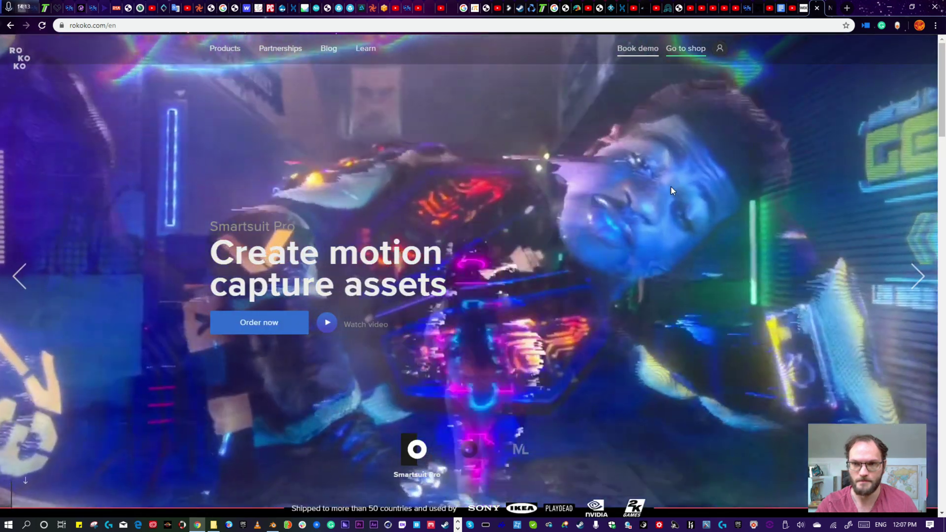